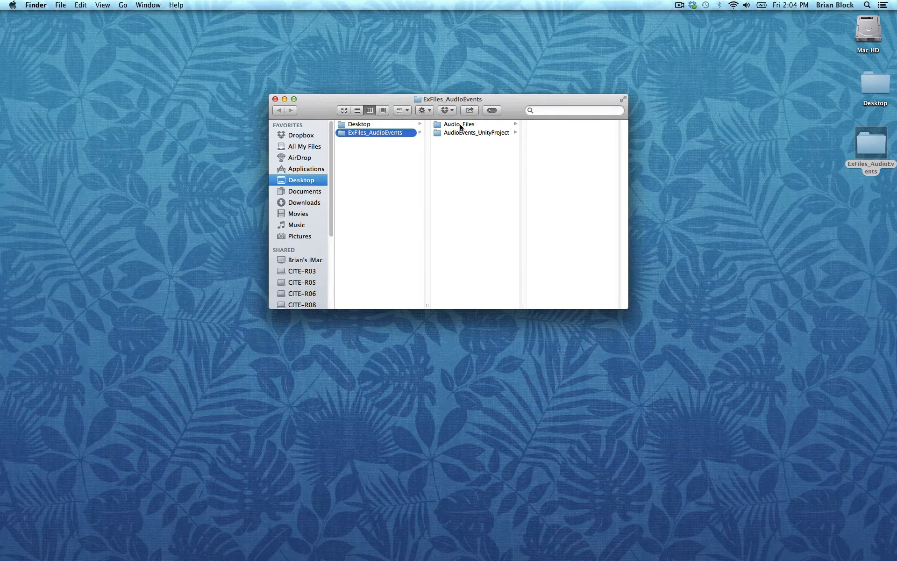
Step: Examine the contents of AudioEvents_UnityProject and the Audio_Original and Audio_Edited Footsteps folders in the exercise files
click(484, 133)
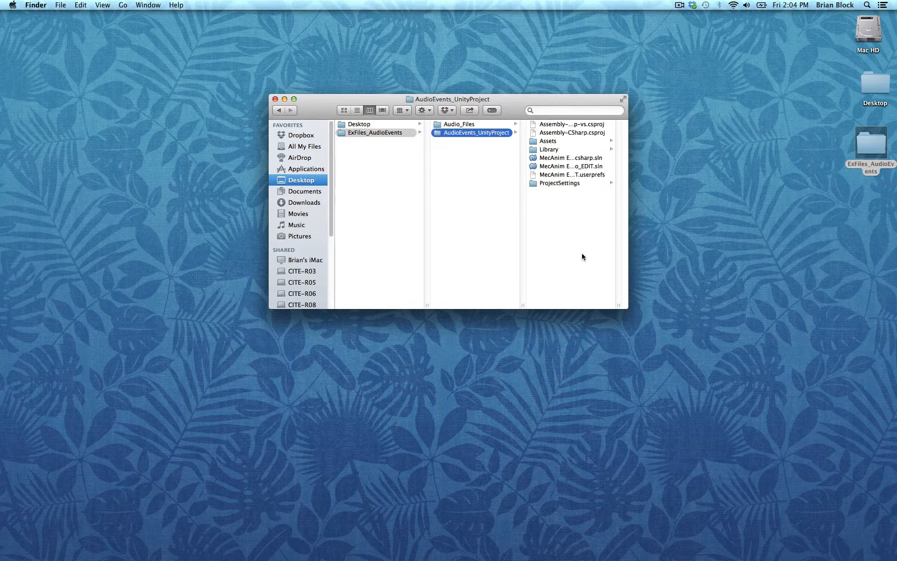
click(467, 125)
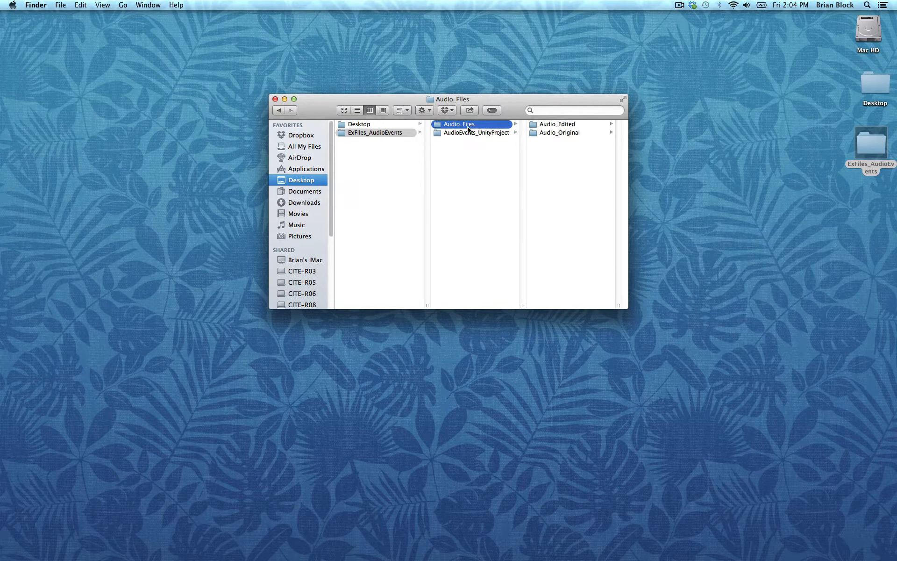
click(548, 134)
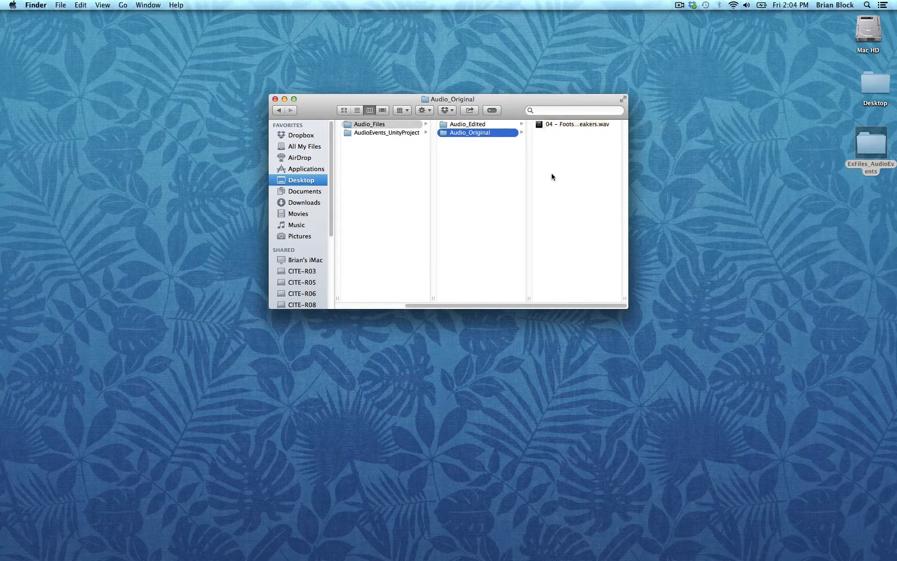
click(463, 125)
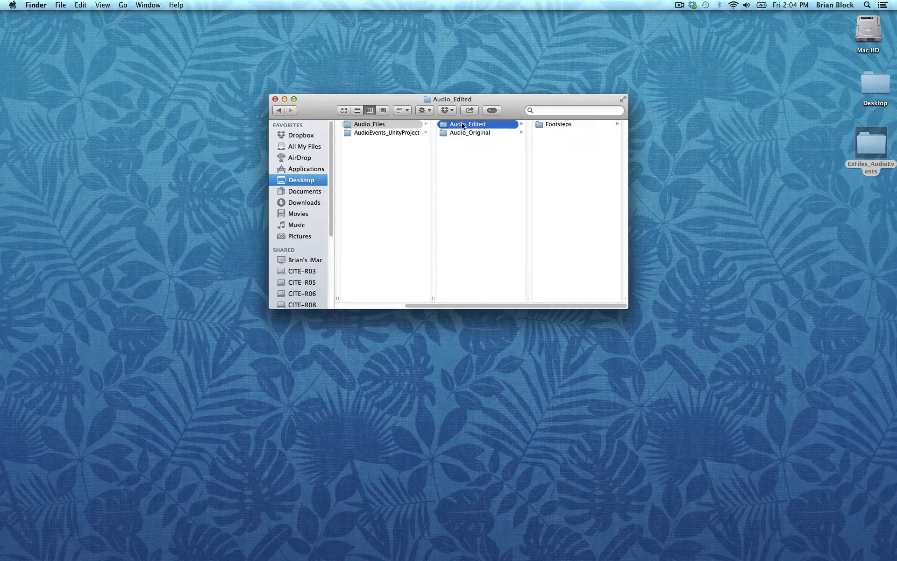
click(559, 125)
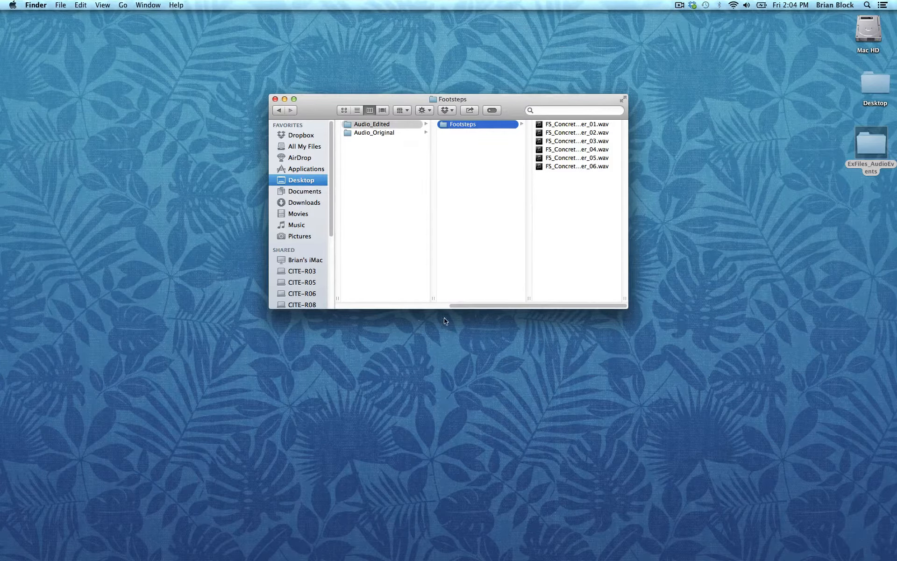
drag(472, 306, 372, 300)
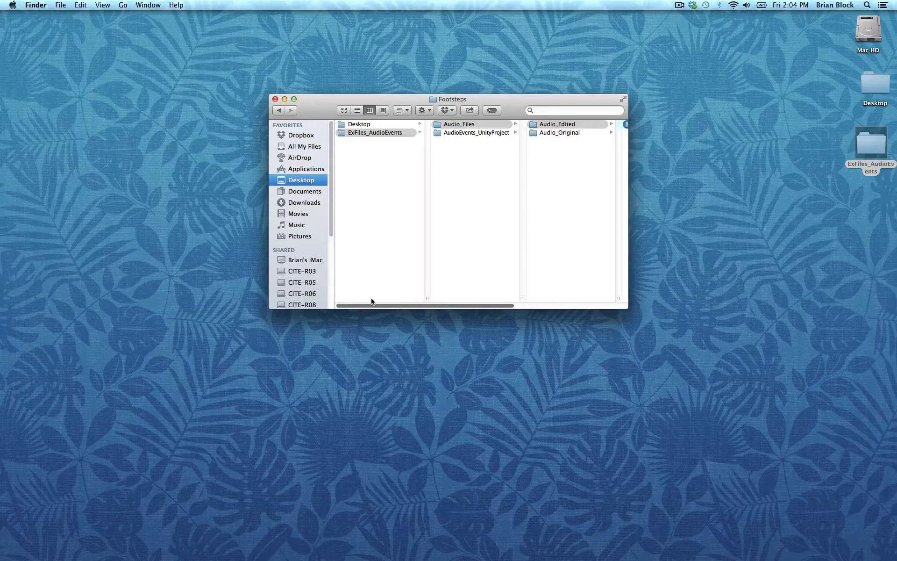
Step: Open the AUDIO_EVENTS.unity scene from the Assets folder of AudioEvents_UnityProject in Unity
click(458, 133)
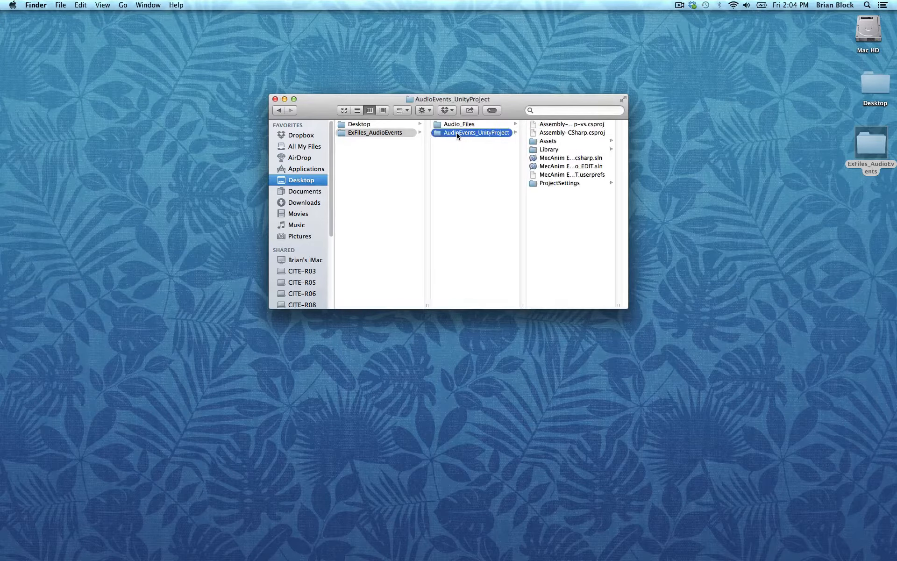
click(549, 142)
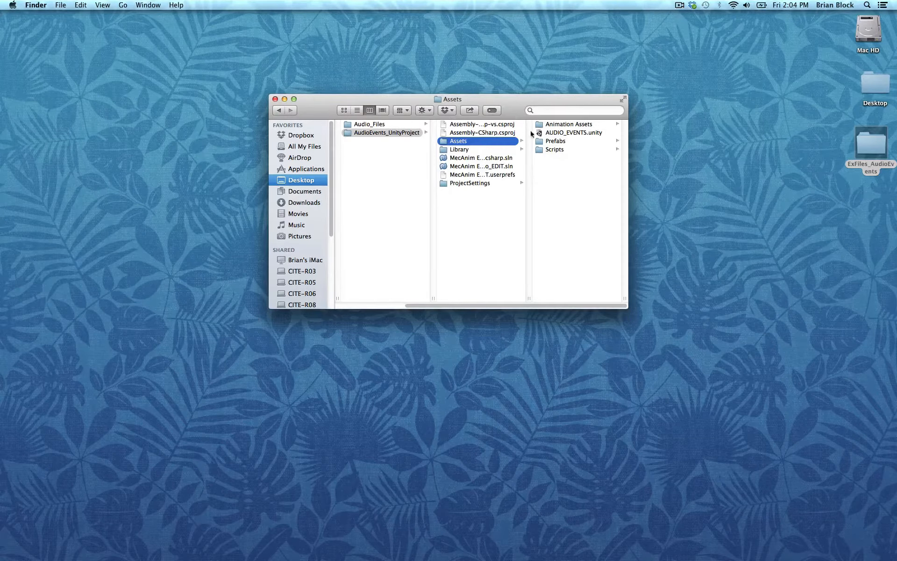
double_click(572, 132)
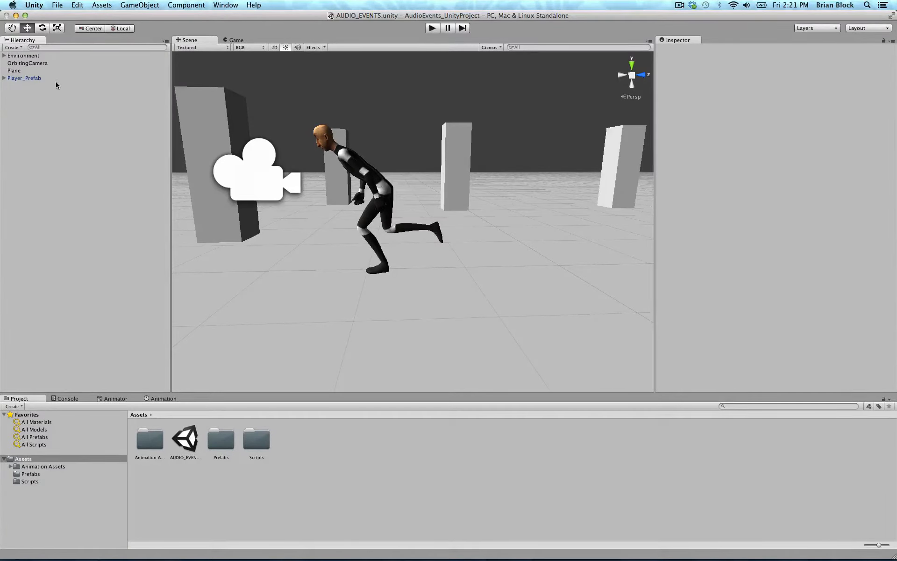
Step: Select Player_Prefab and play-test the scene, moving the character forward before stopping play mode
click(26, 80)
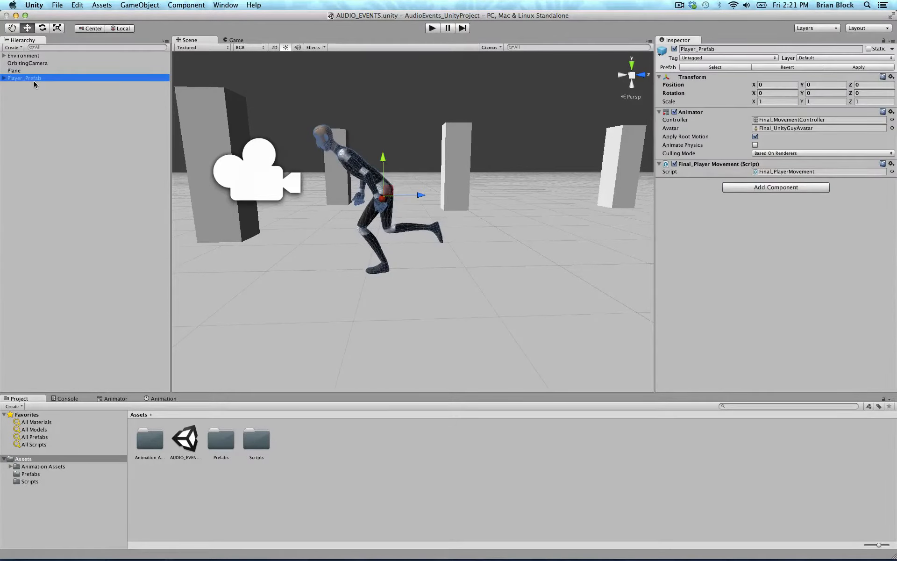
click(431, 29)
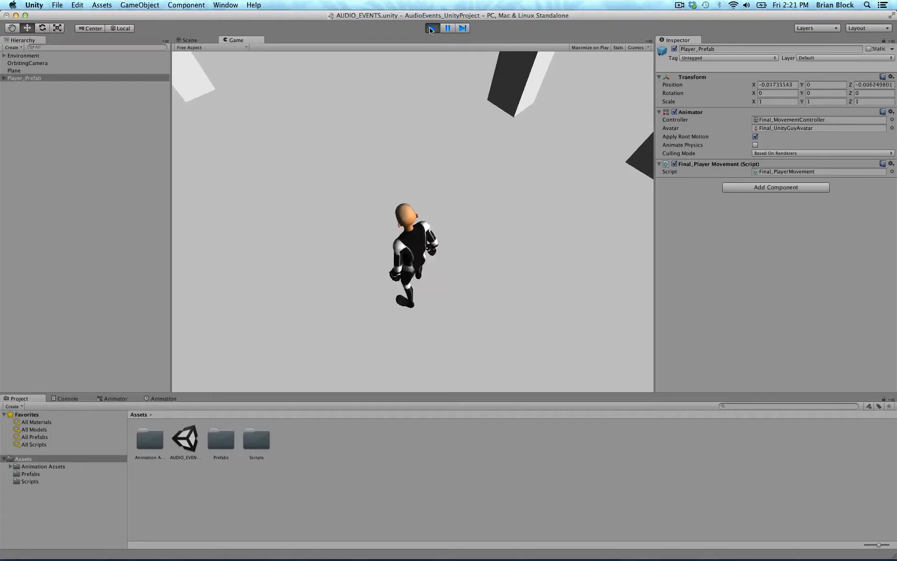
key(w)
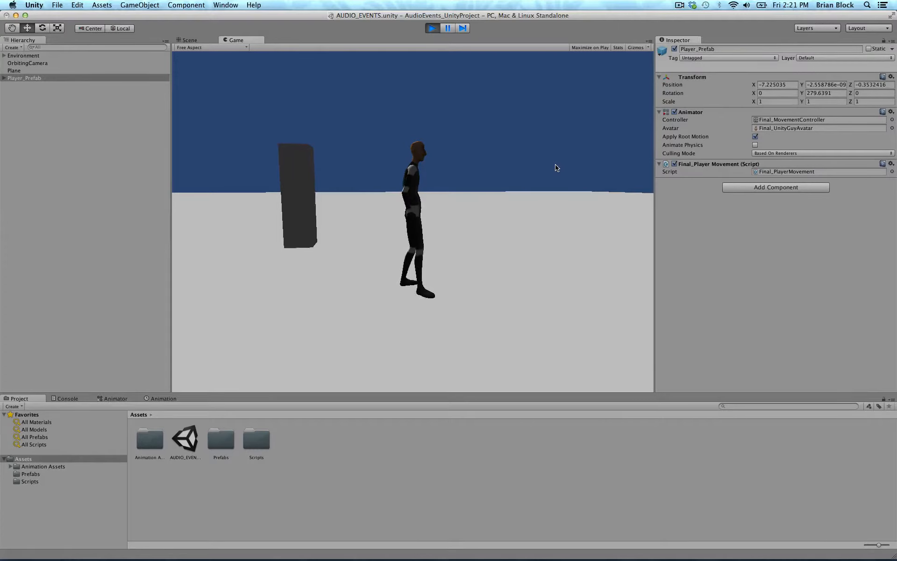
click(432, 31)
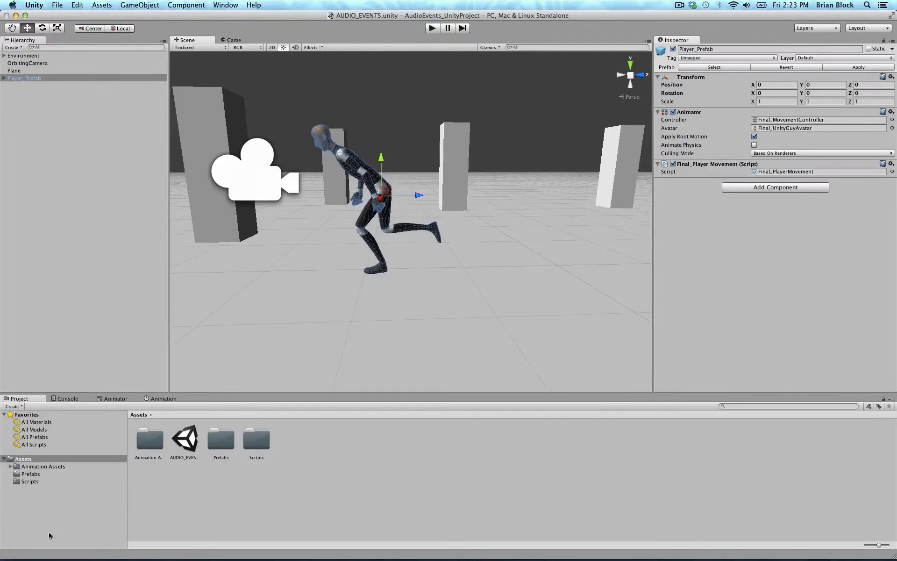
Step: Create a folder named Audio in the project's Assets
right_click(25, 462)
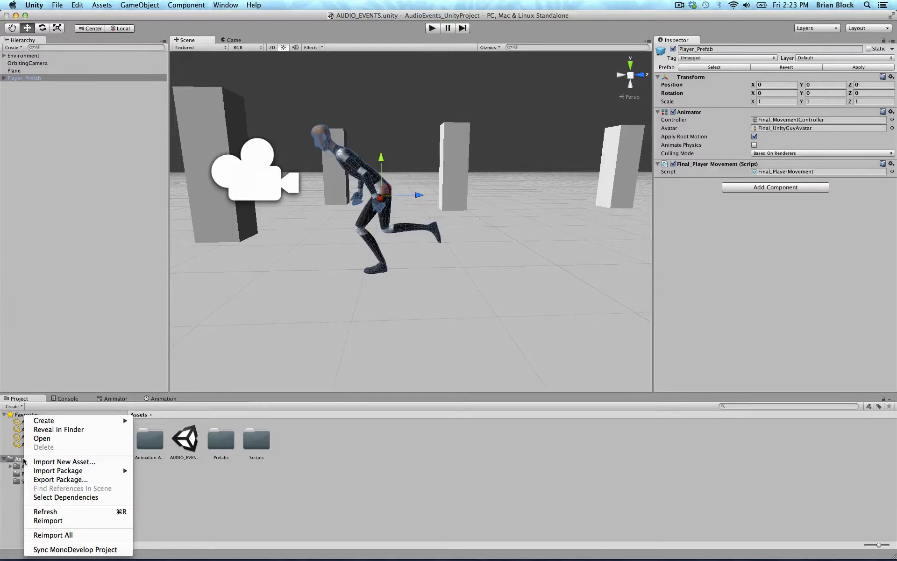
mouse_move(71, 422)
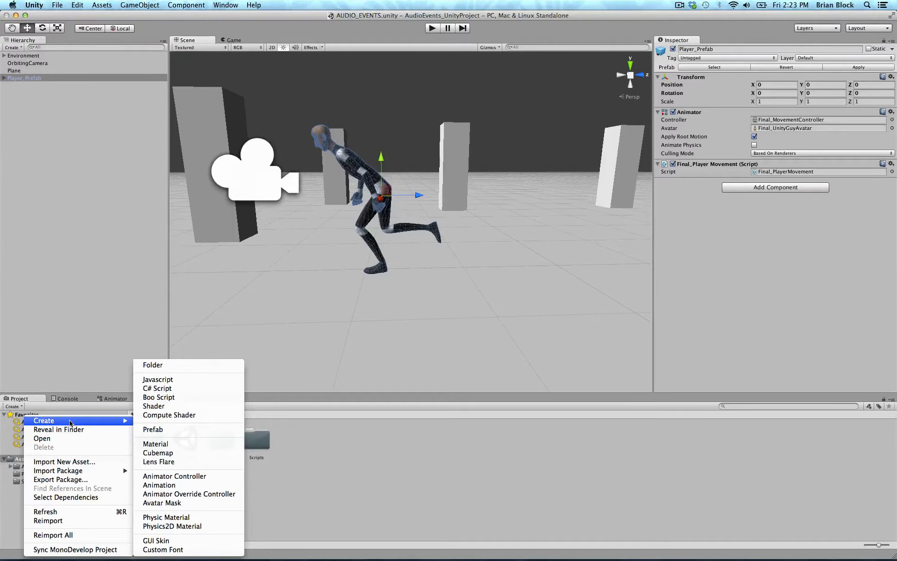
click(173, 367)
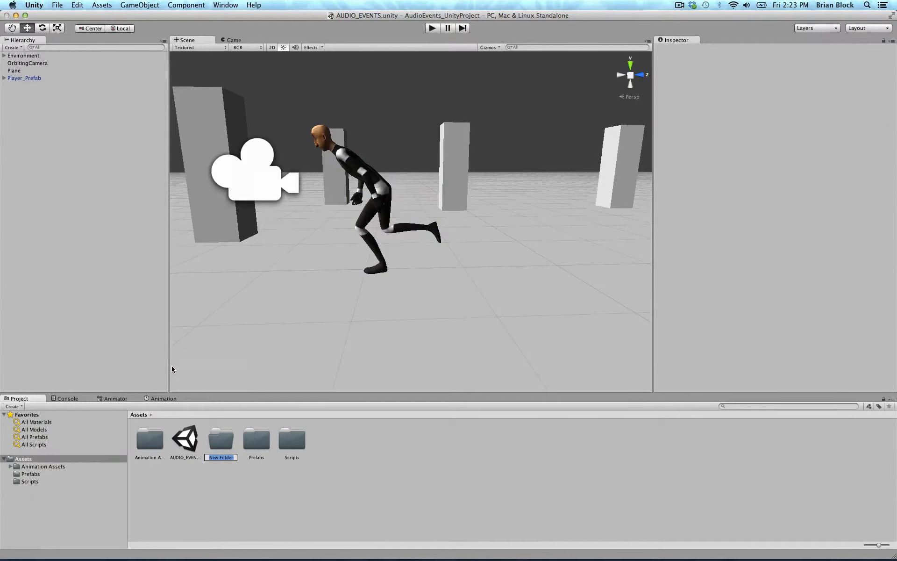
text(Audio)
key(Return)
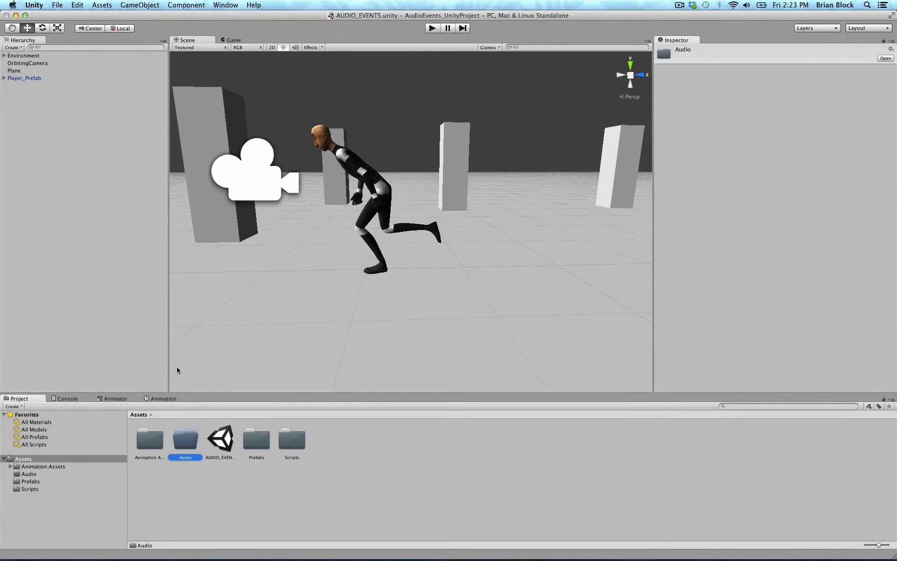
Step: Import the Footsteps folder from ExFiles_AudioEvents/Audio_Files/Audio_Edited into the project's Audio folder, then restore the Unity window to full width
drag(896, 257, 827, 257)
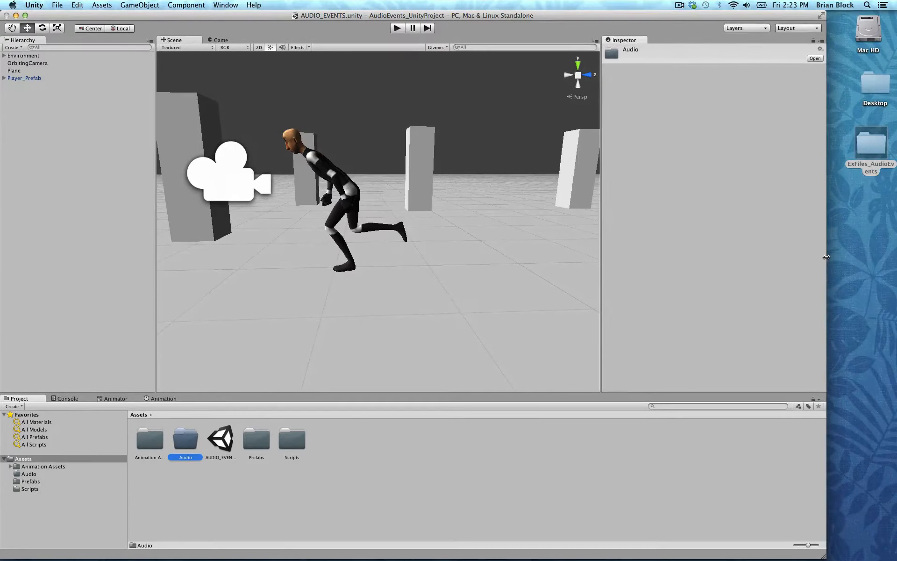
double_click(867, 139)
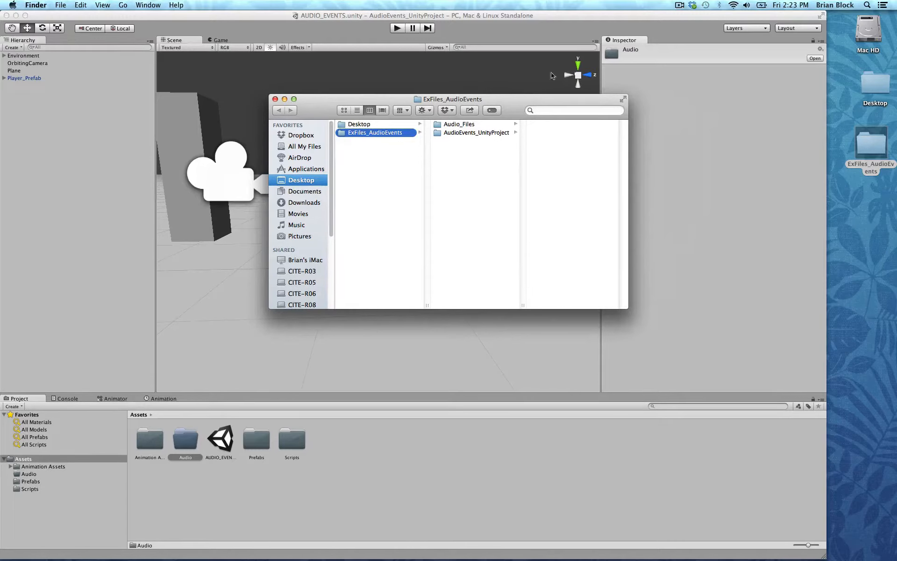
click(453, 123)
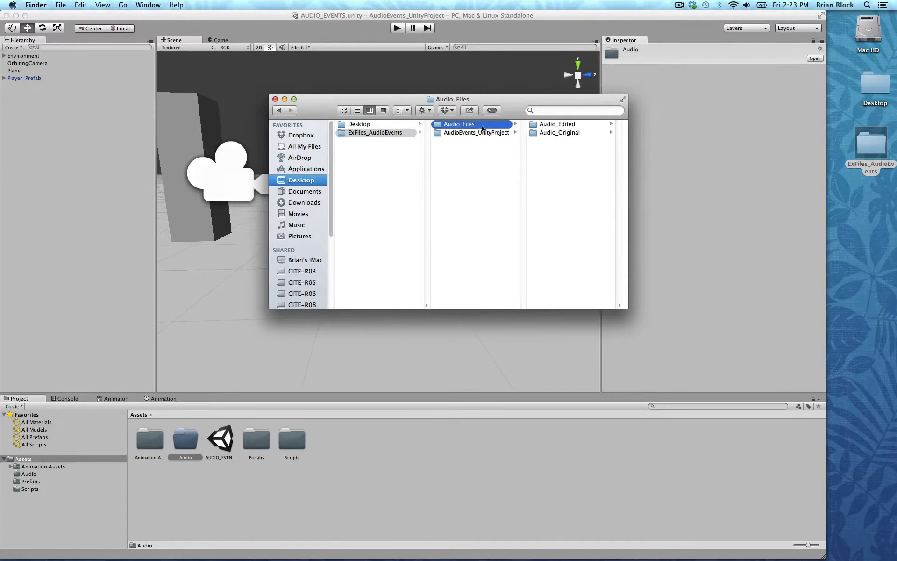
click(551, 125)
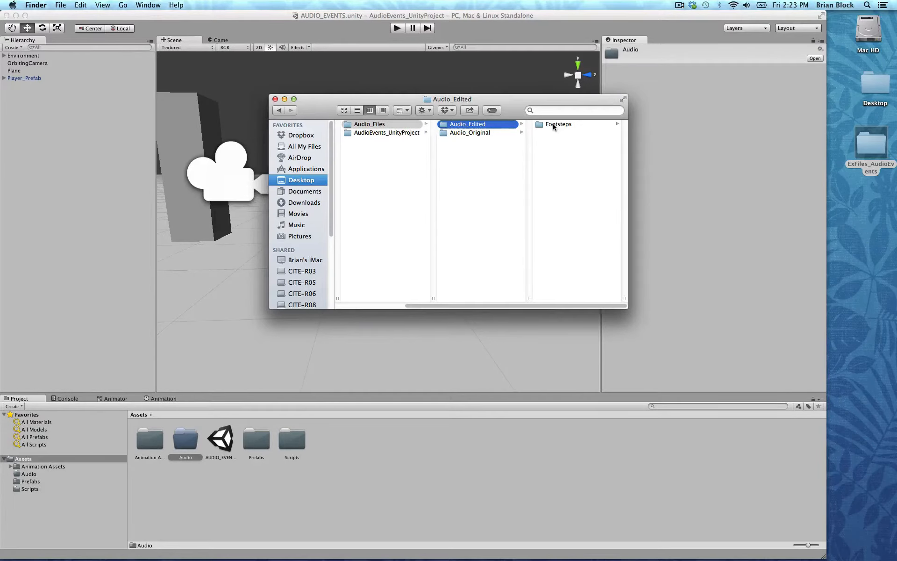
drag(554, 126, 185, 444)
click(275, 99)
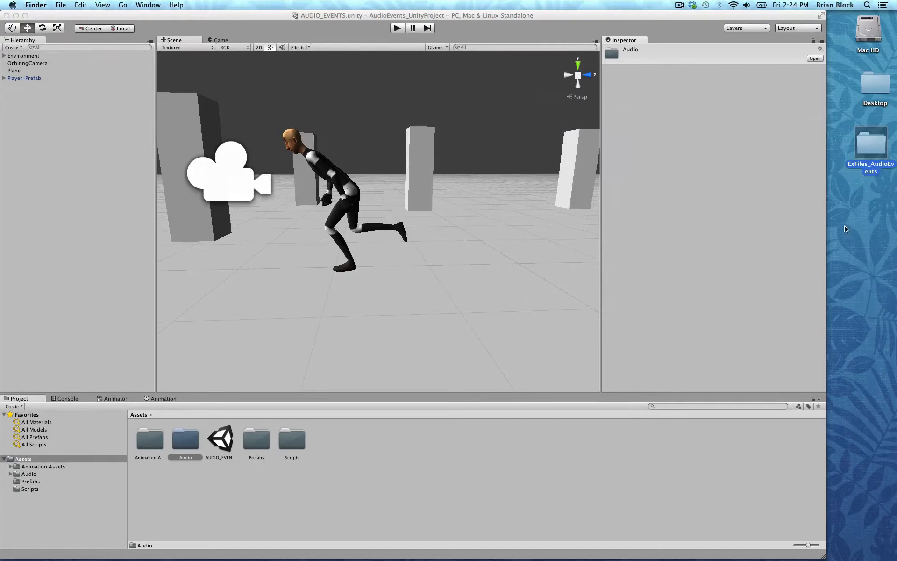
click(825, 220)
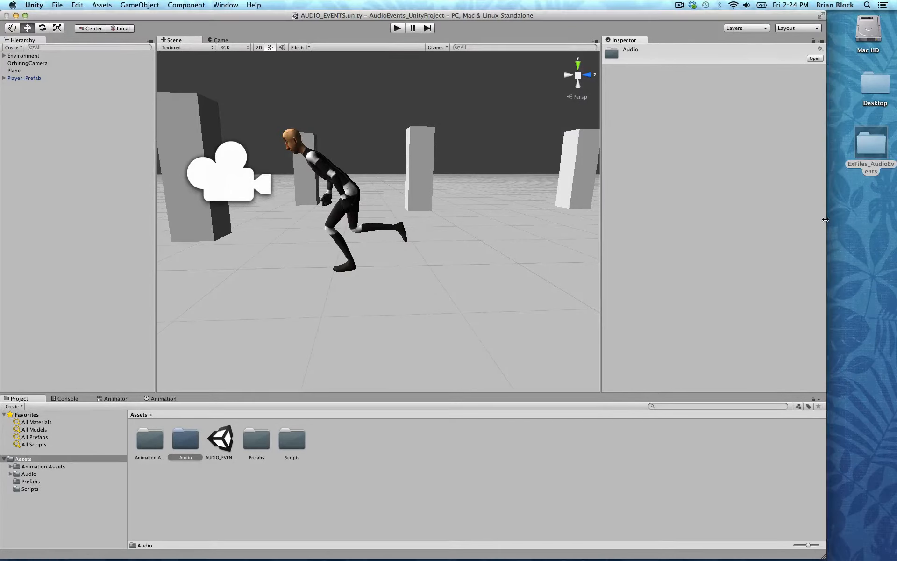
drag(825, 220, 896, 224)
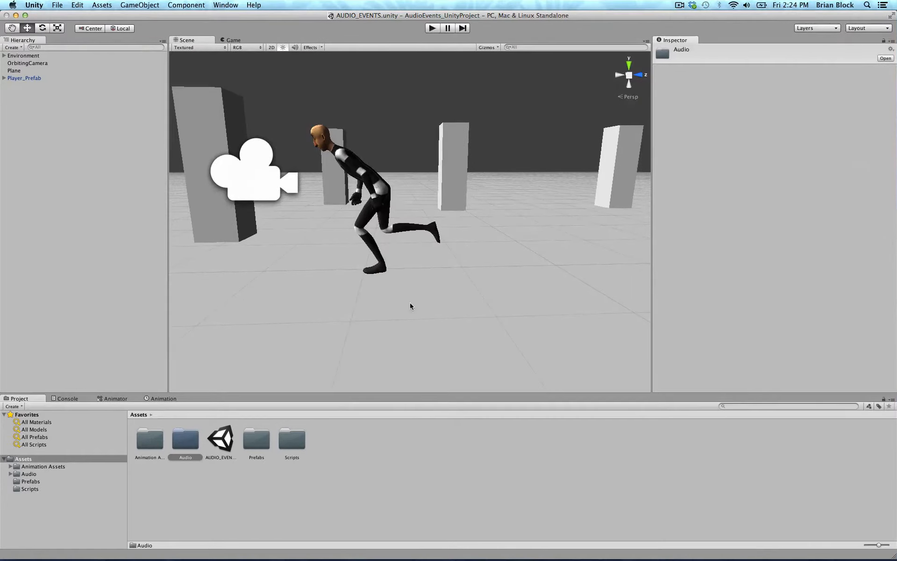
Step: Open Audio/Footsteps in the project and preview the sound of the FS_Concrete_Sneaker_01 clip
double_click(186, 440)
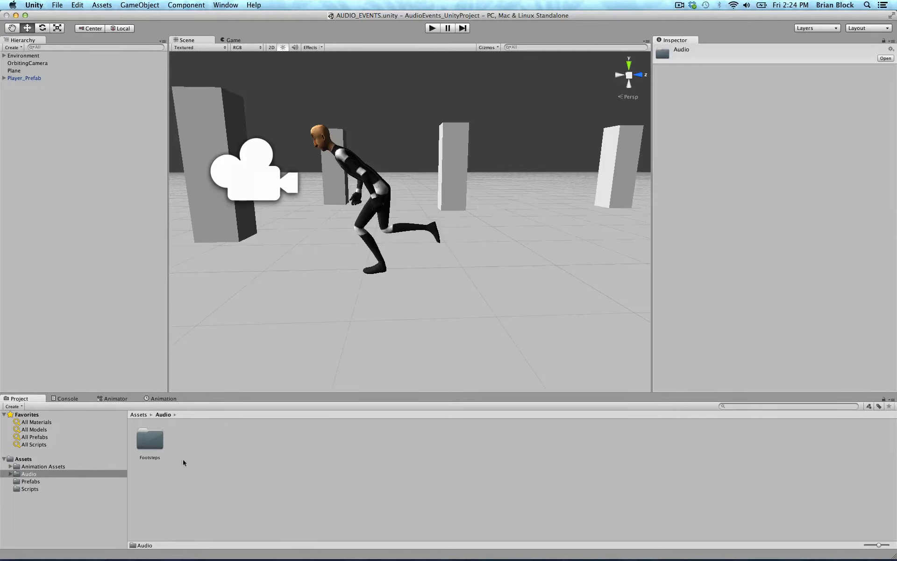
double_click(149, 442)
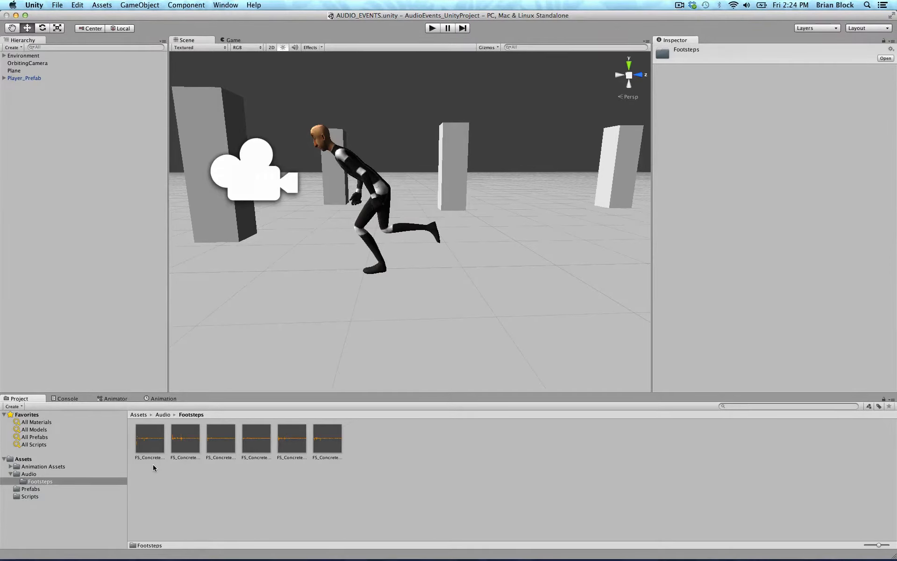
click(152, 437)
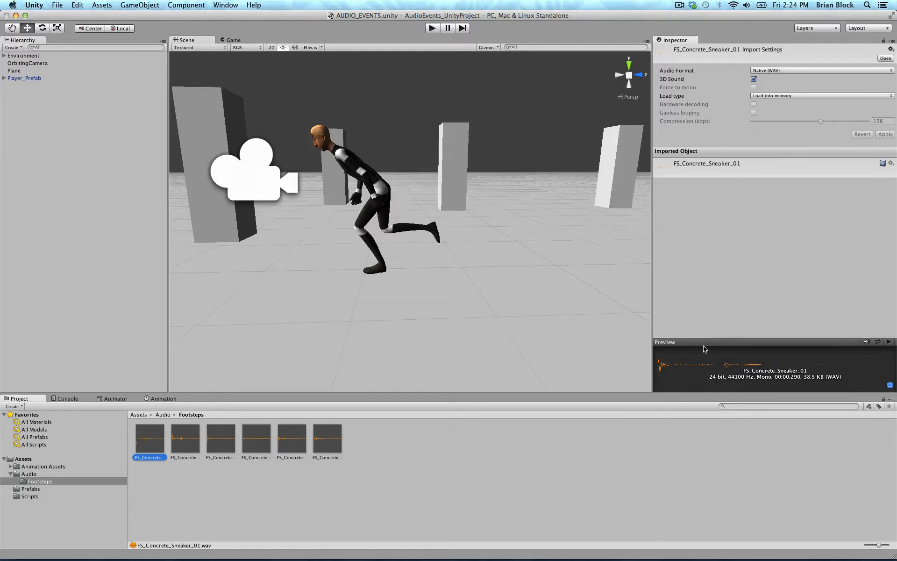
click(889, 342)
click(889, 342)
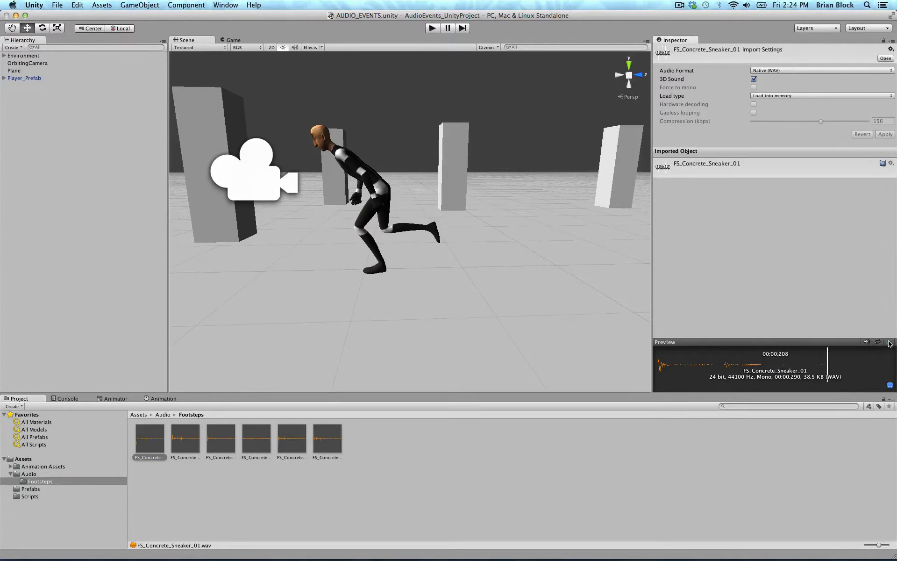
click(889, 342)
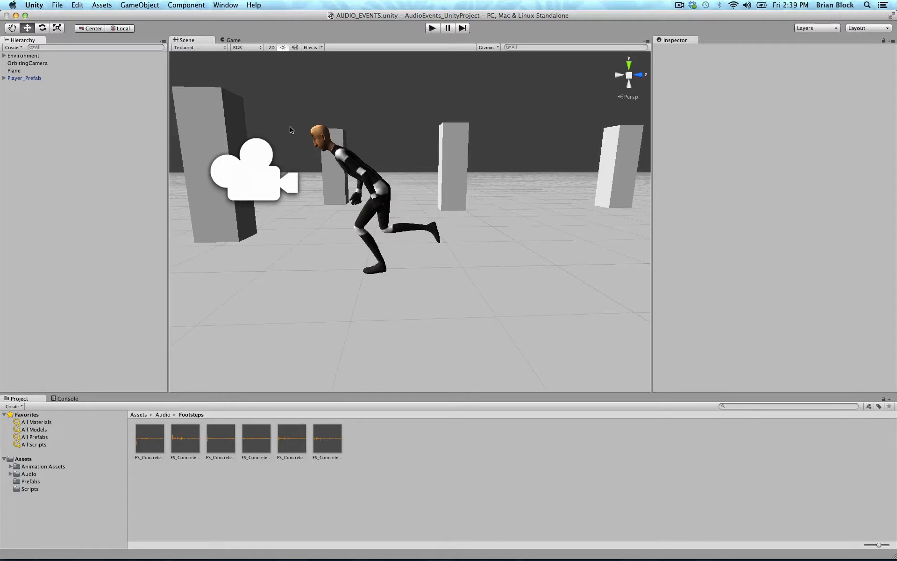
Step: Open Player_Prefab's Final_MovementController in the Animator and examine its Idle, Walking and Running states
click(22, 78)
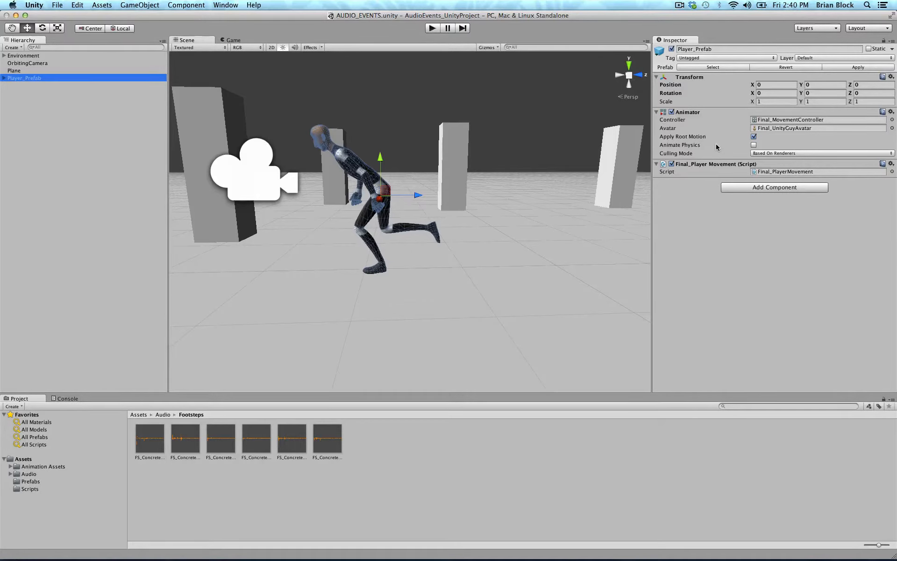
click(794, 120)
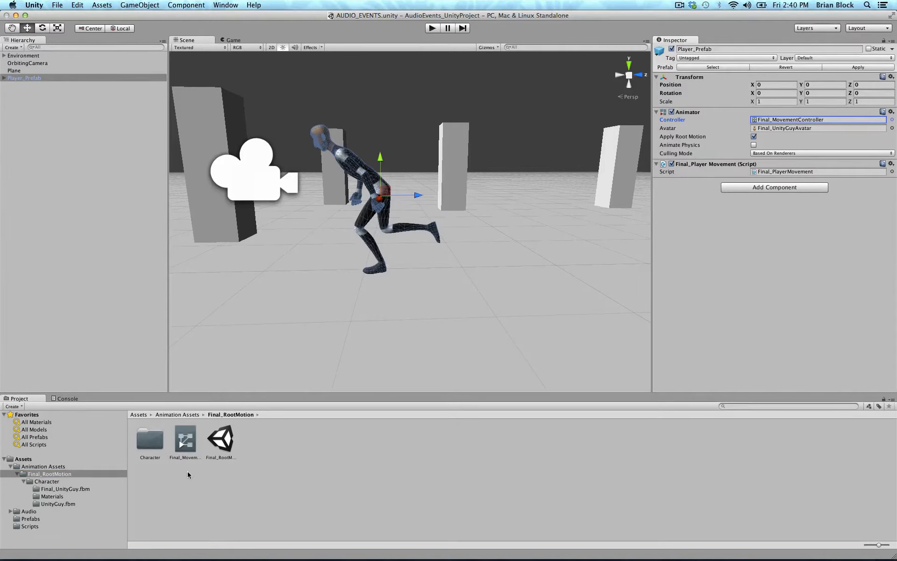
double_click(186, 441)
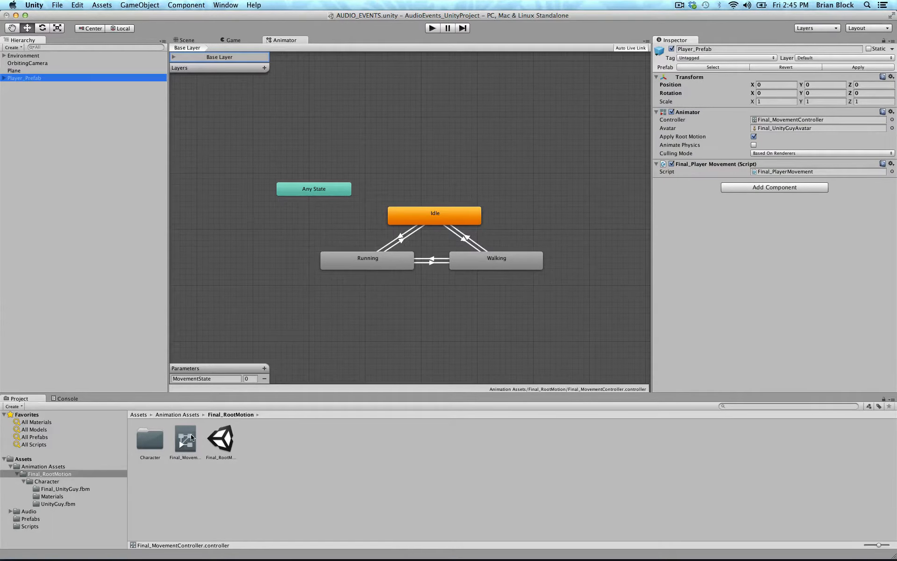
click(460, 217)
click(493, 261)
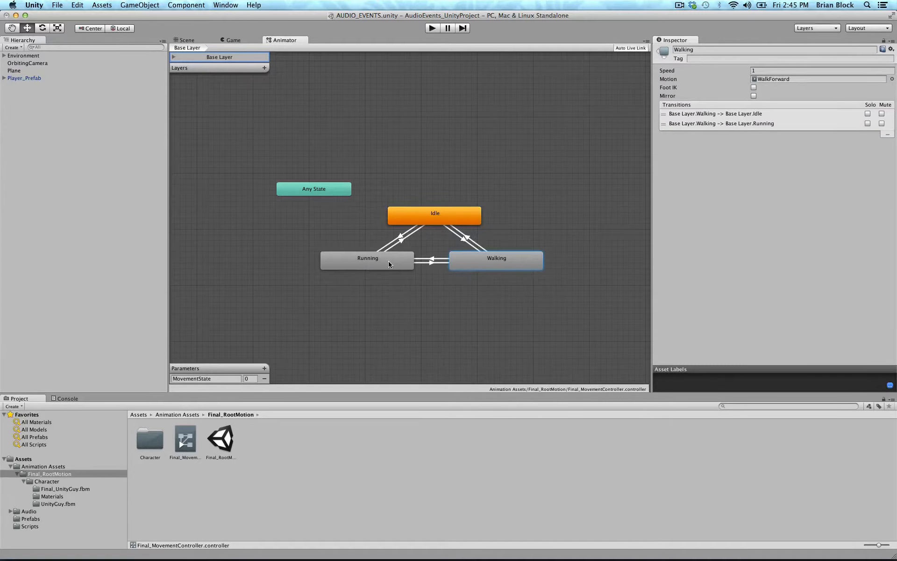
click(372, 265)
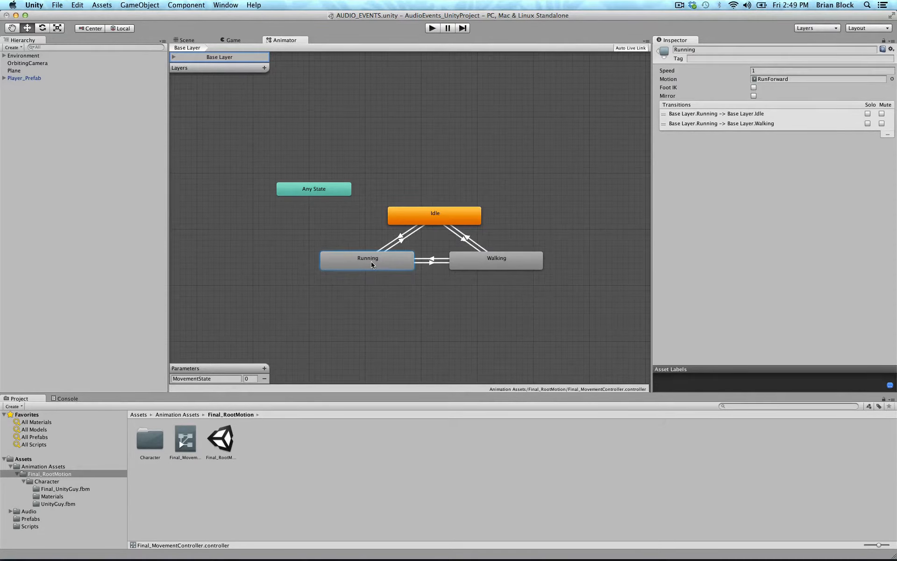
Step: Open the Animation window and dock it beside the Project and Console views
click(226, 5)
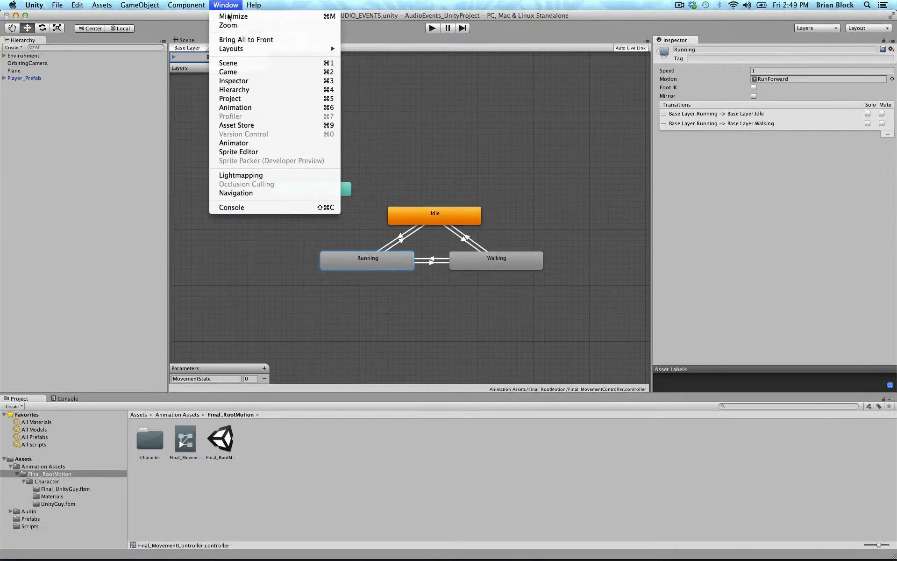
click(256, 108)
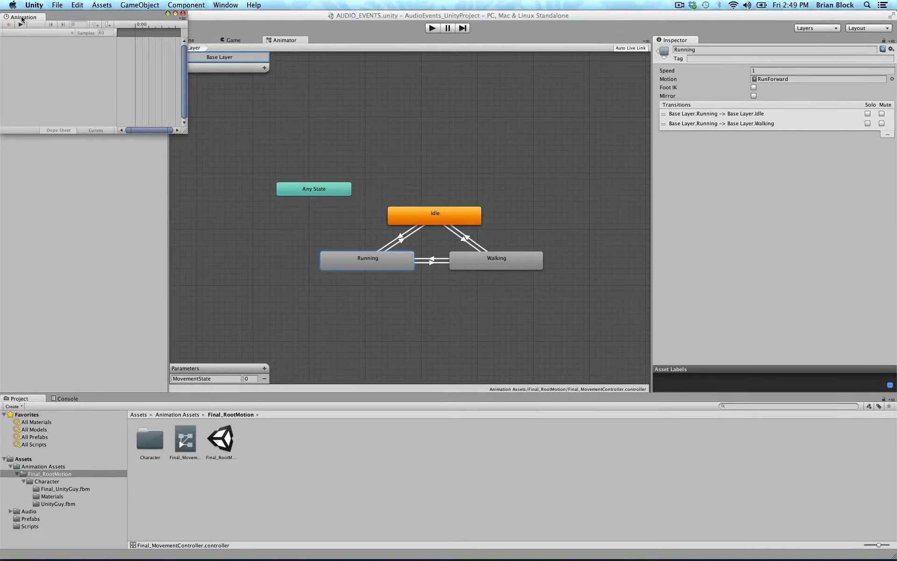
drag(22, 19, 112, 398)
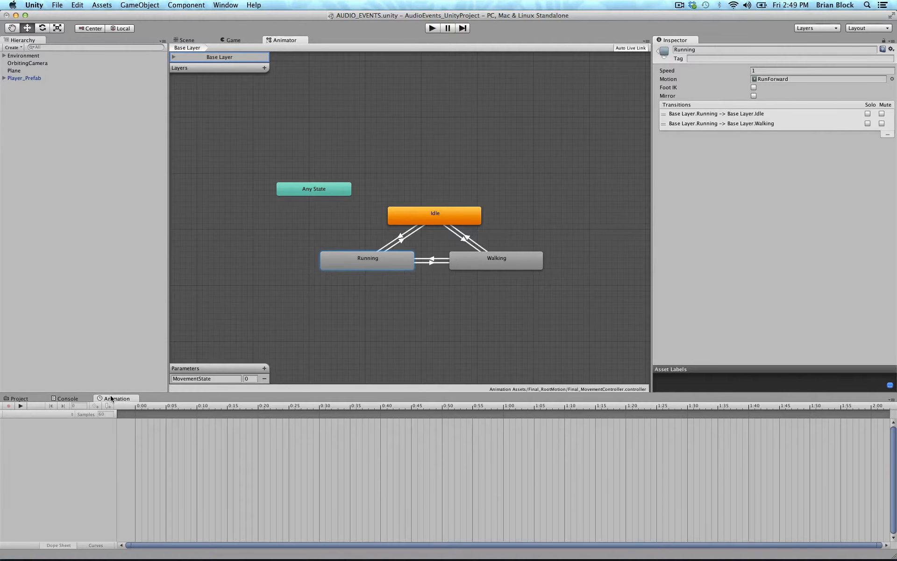
Step: Show the Scene view and display Player_Prefab's WalkForward clip in the Animation window
click(191, 40)
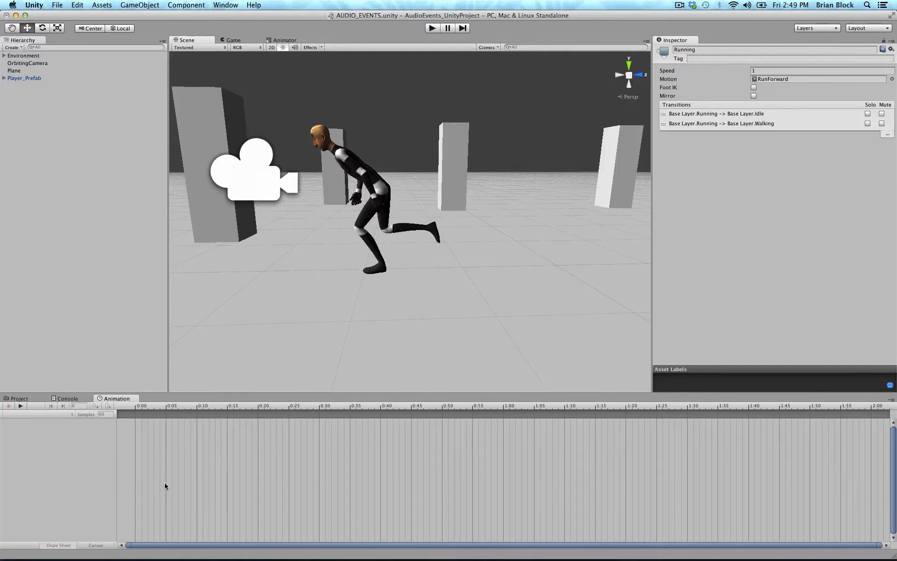
click(31, 79)
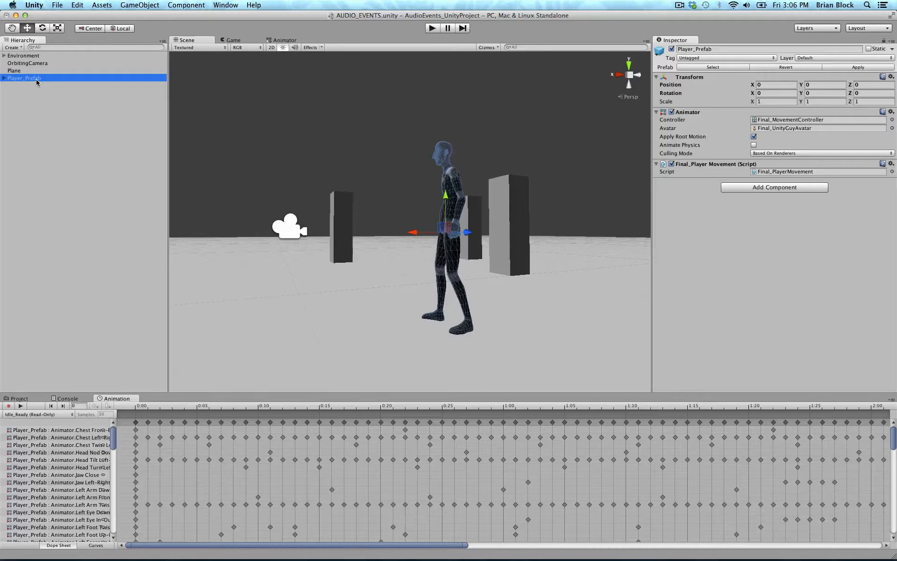
click(57, 417)
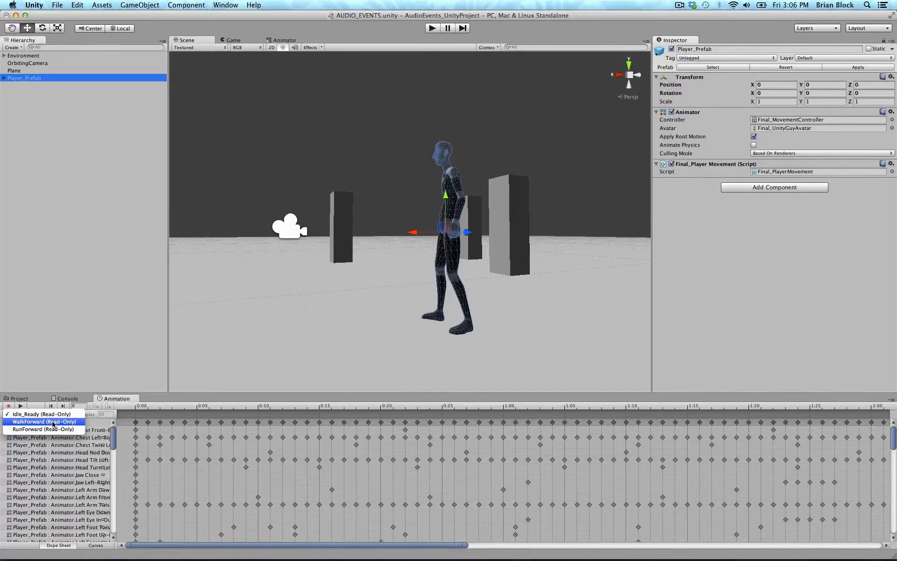
click(53, 422)
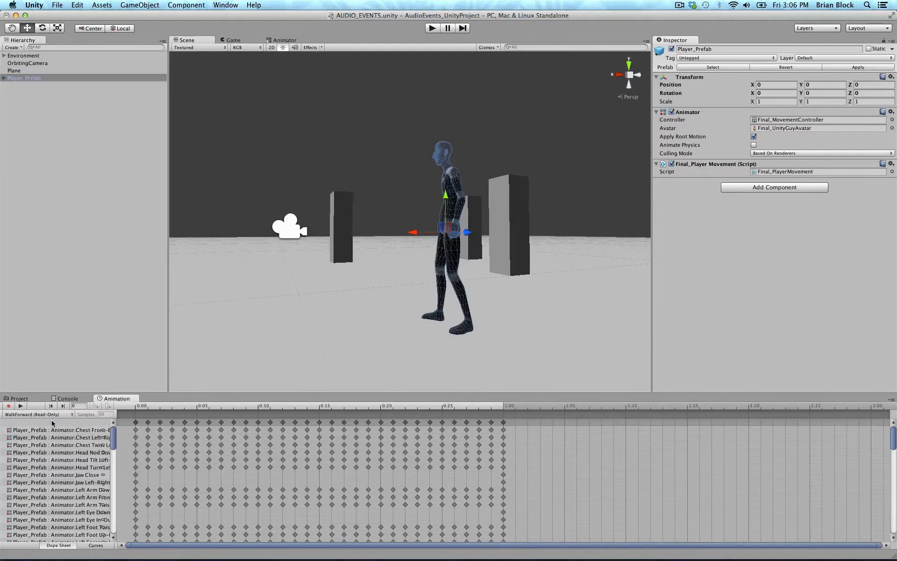
Step: Scrub through the WalkForward animation and examine the character's footfalls from the side
click(9, 406)
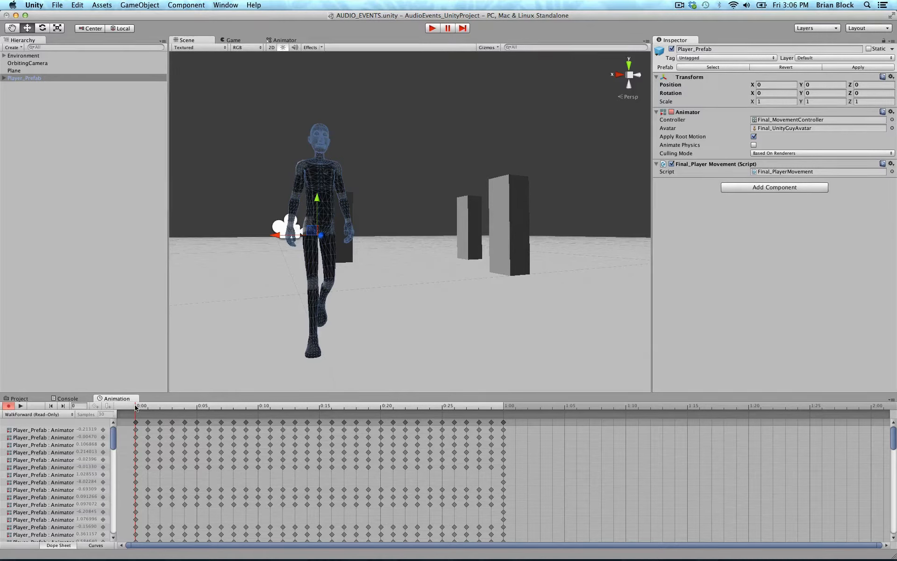
drag(139, 408, 355, 442)
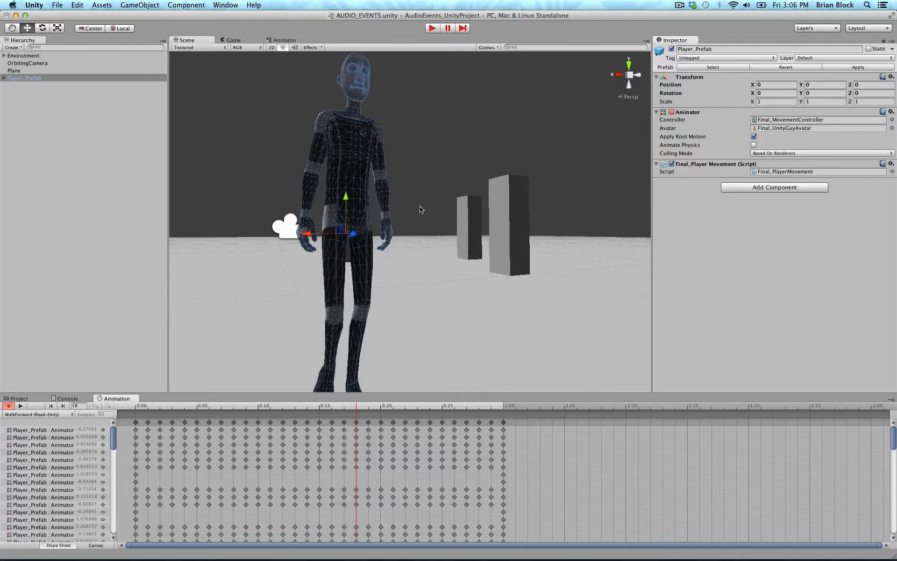
key(alt)
alt+drag(422, 223, 97, 231)
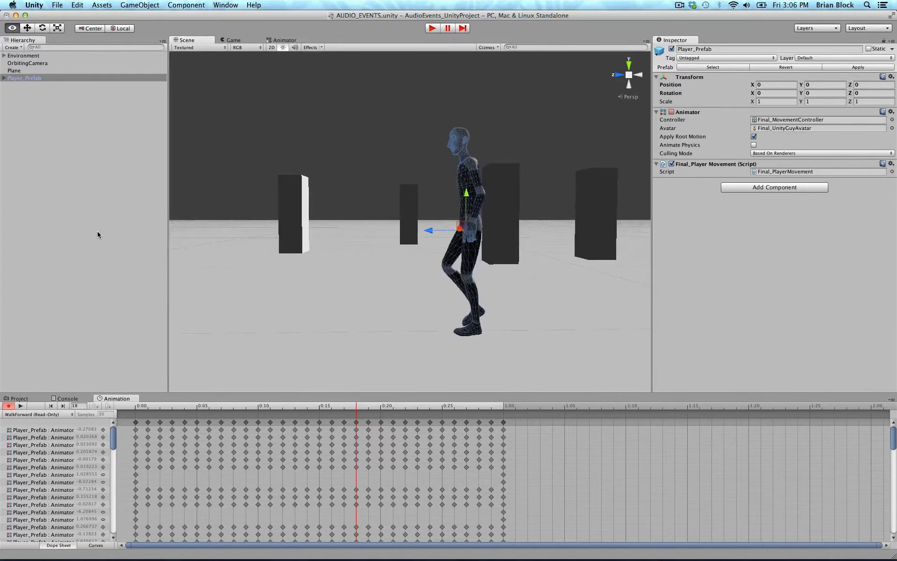
drag(357, 406, 257, 420)
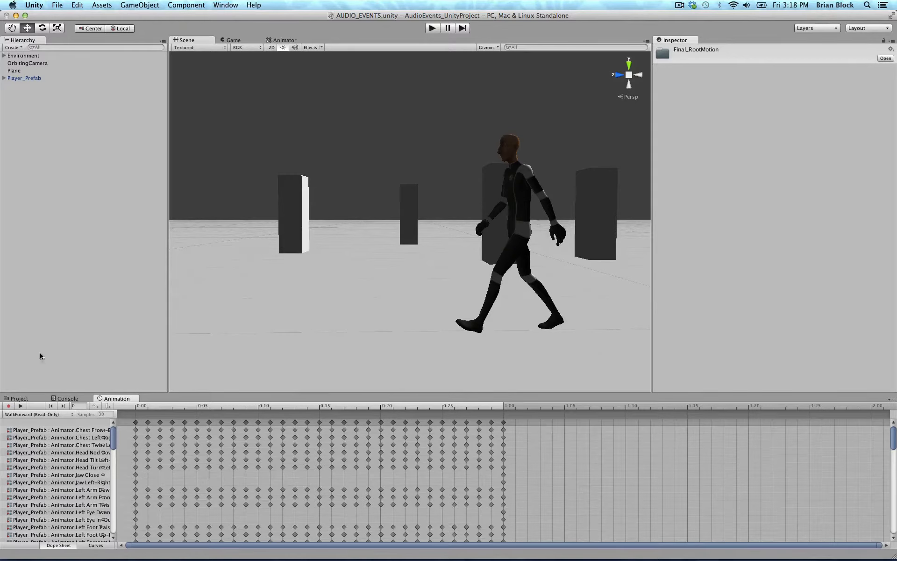
Step: Duplicate the WalkForward and RunForward clips of the Final_UnityGuy model in Animation Assets/Final_RootMotion/Character
click(20, 399)
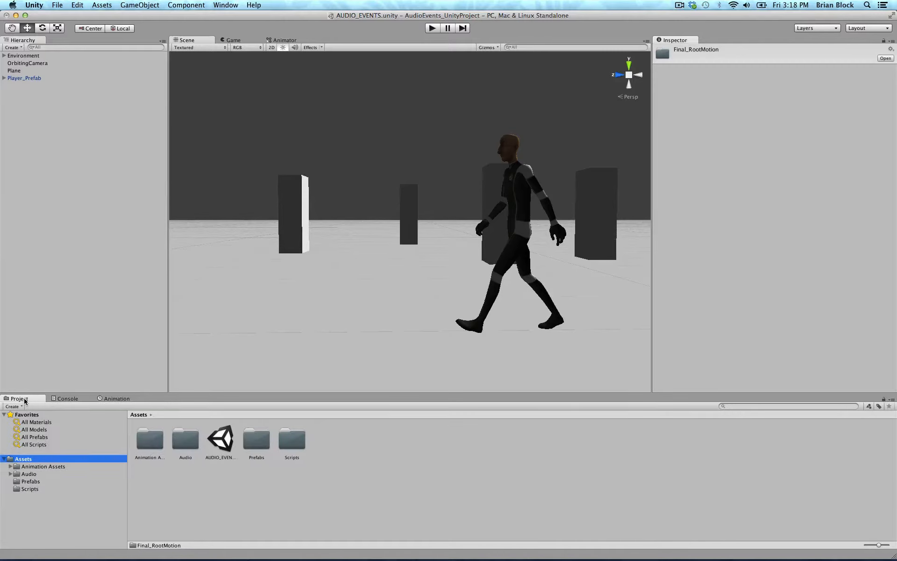
click(31, 467)
click(11, 466)
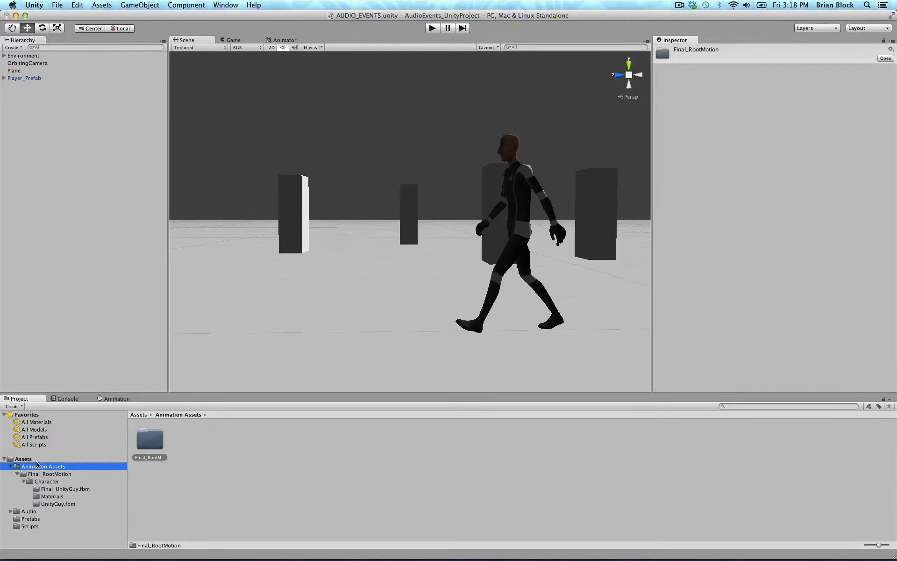
click(47, 483)
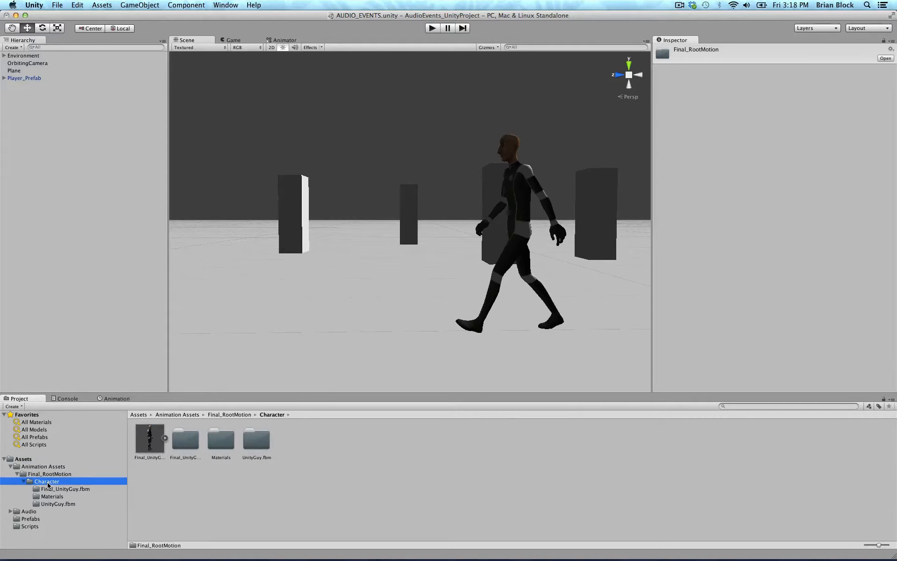
click(166, 439)
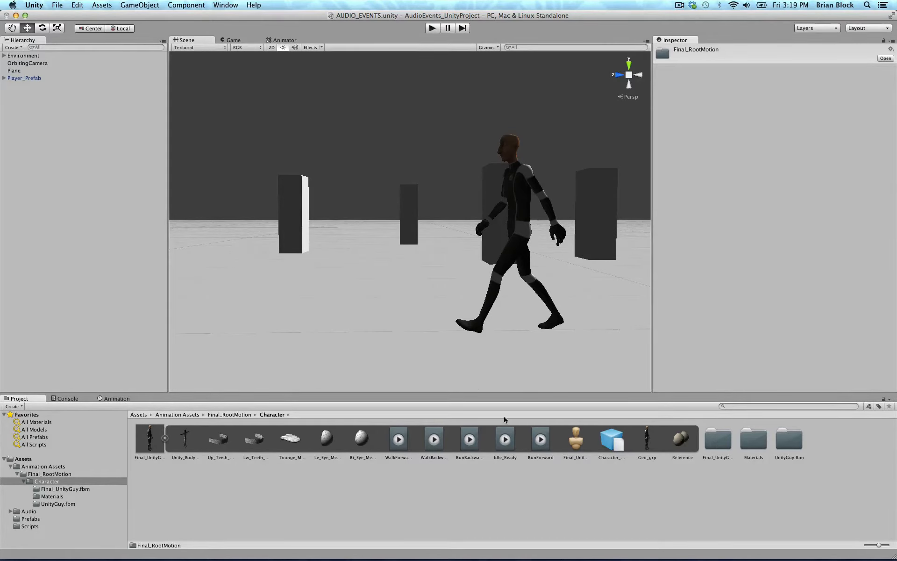
click(399, 440)
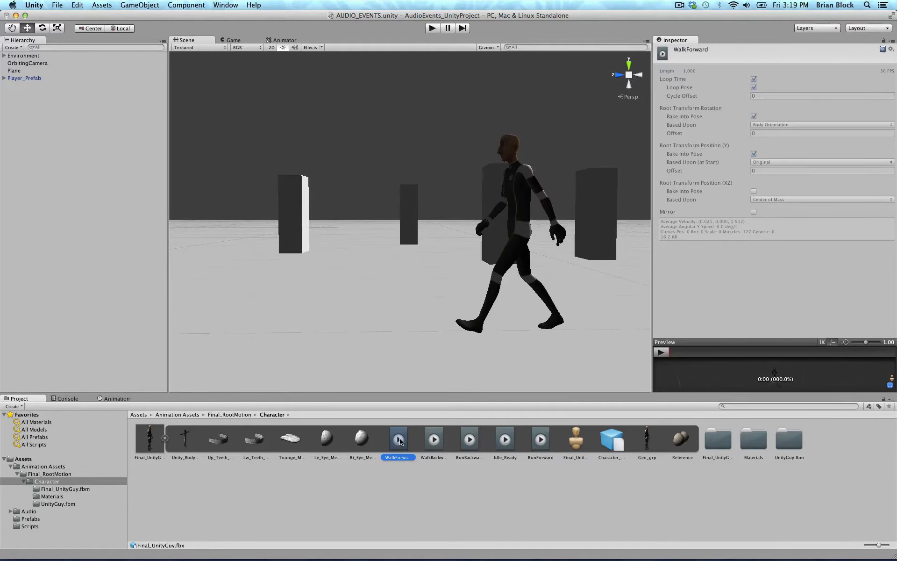
key(super+d)
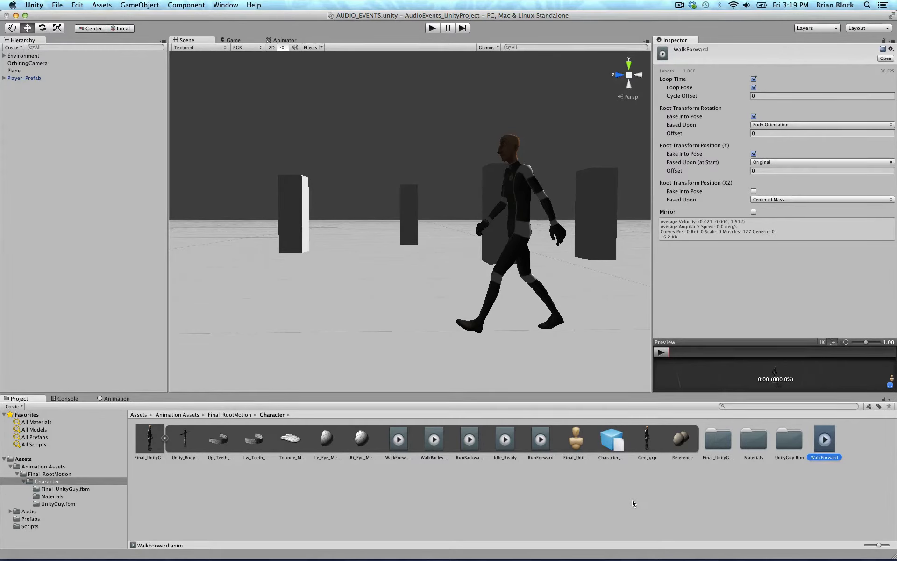
click(541, 442)
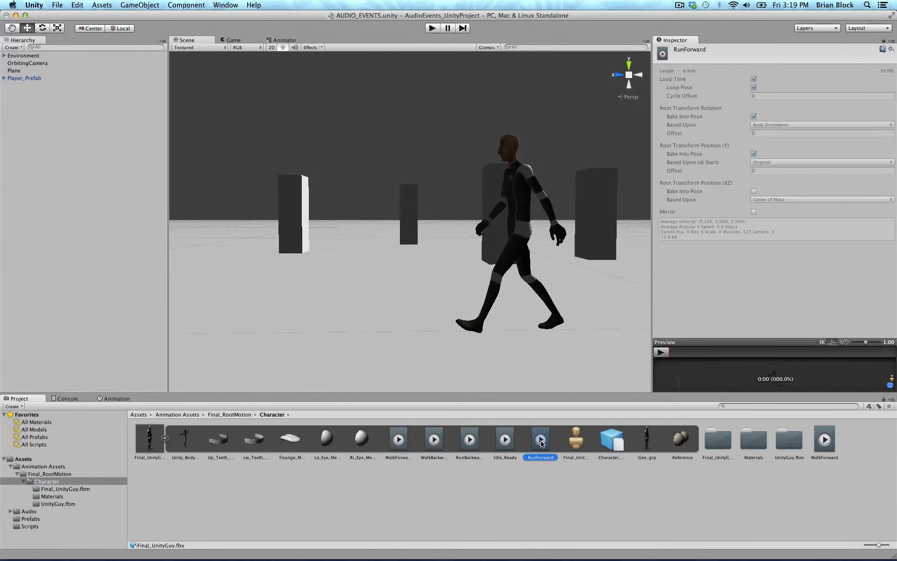
key(super+d)
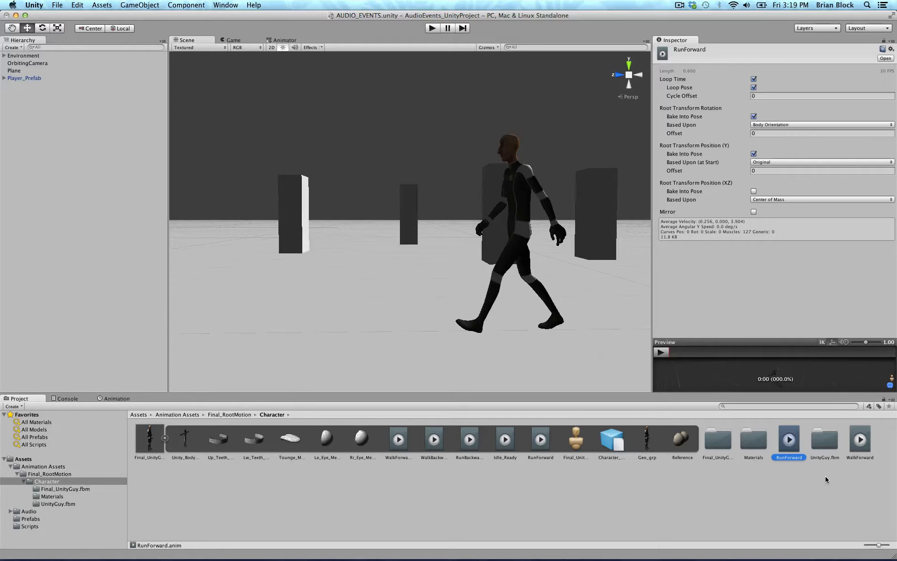
Step: Rename the duplicated clips as RunForward_AUDIO and WalkForward_AUDIO
click(799, 458)
text(_AUDIO)
key(Return)
click(862, 458)
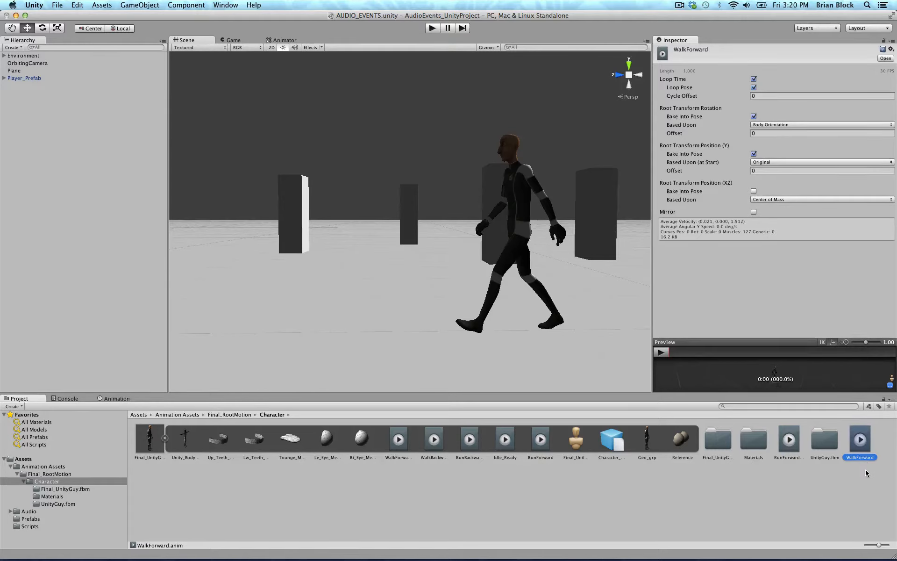
key(Right)
text(_AUDIO)
key(Return)
Step: Set the motion of the Walking state in the Animator to WalkForward_AUDIO
click(277, 40)
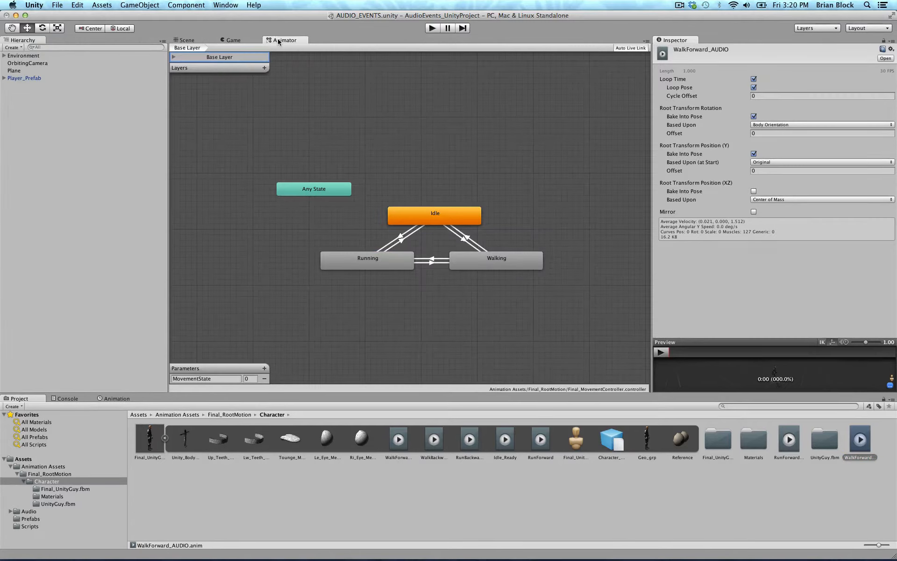
click(499, 264)
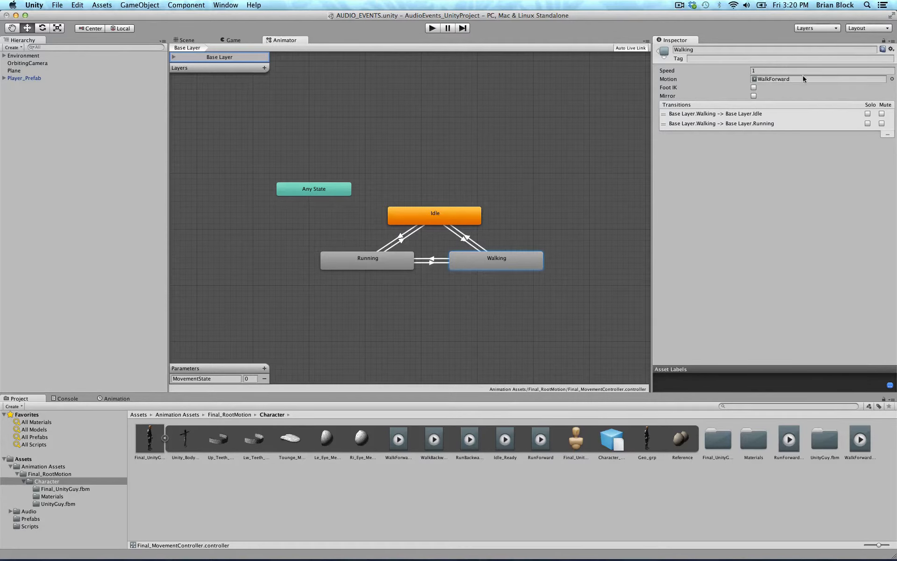
click(892, 80)
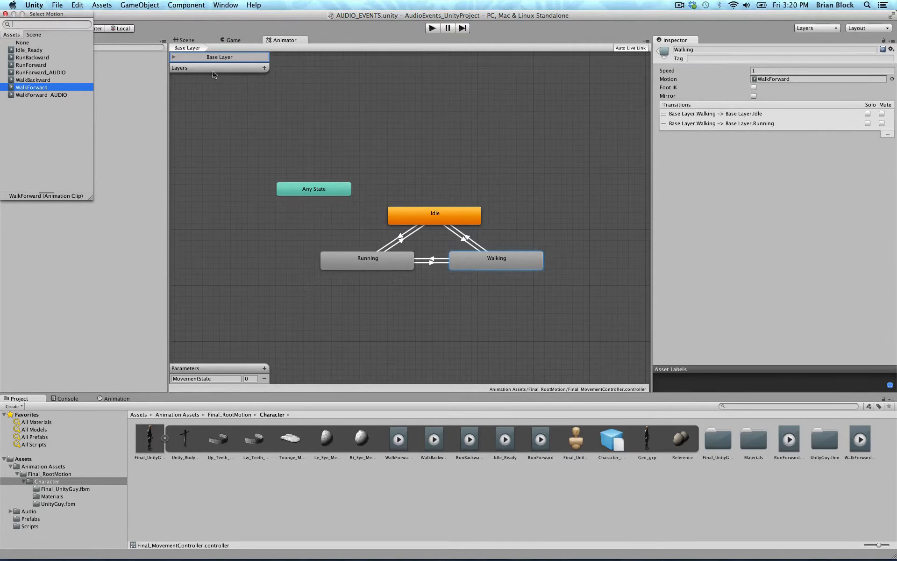
click(42, 95)
click(6, 14)
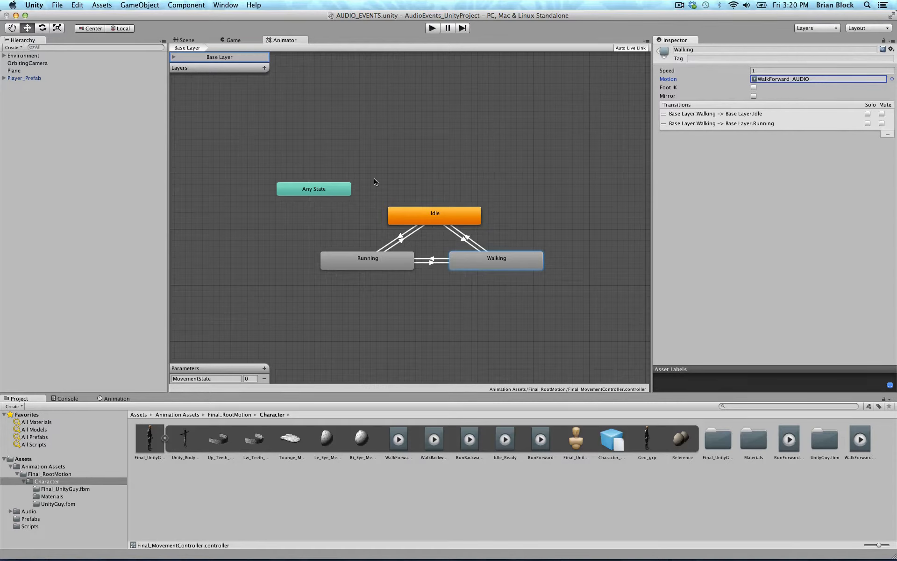
Step: Set the motion of the Running state to RunForward_AUDIO
click(371, 266)
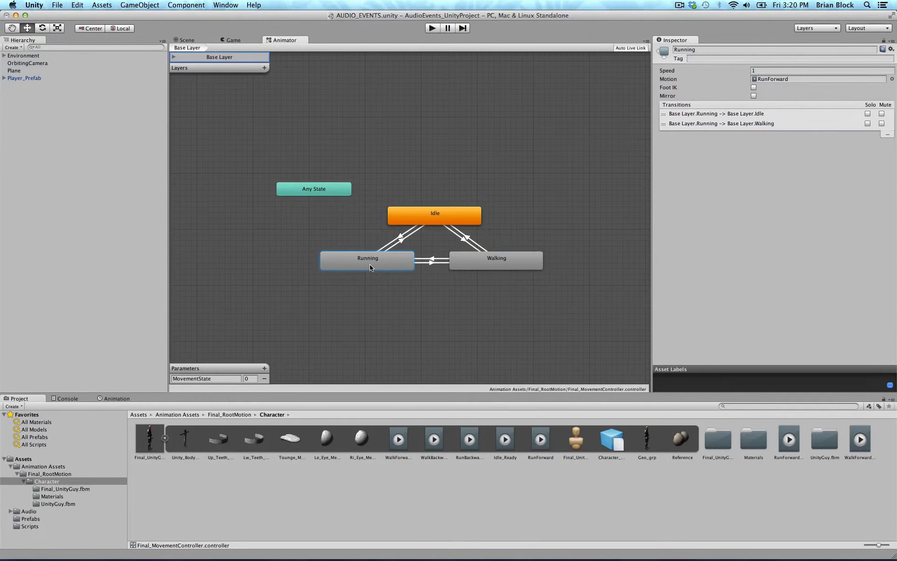
click(891, 80)
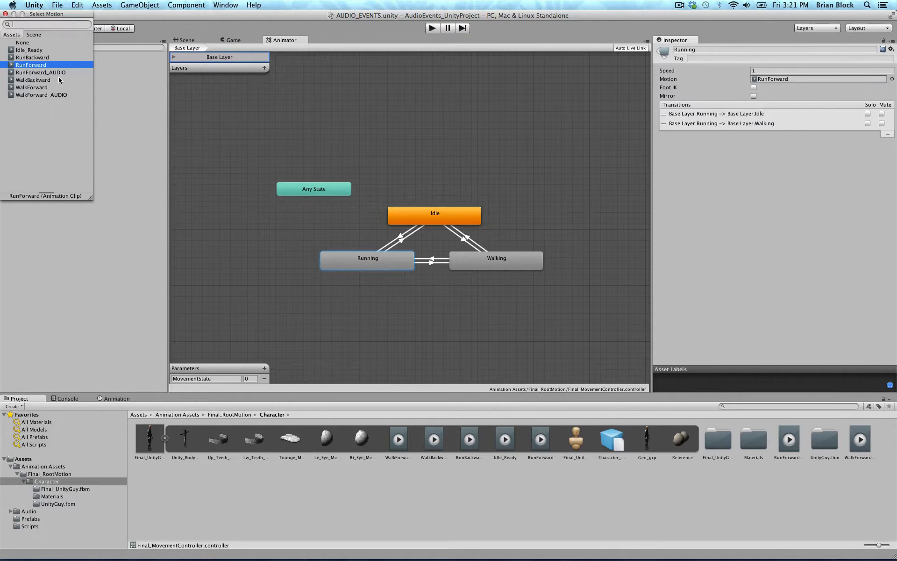
click(38, 72)
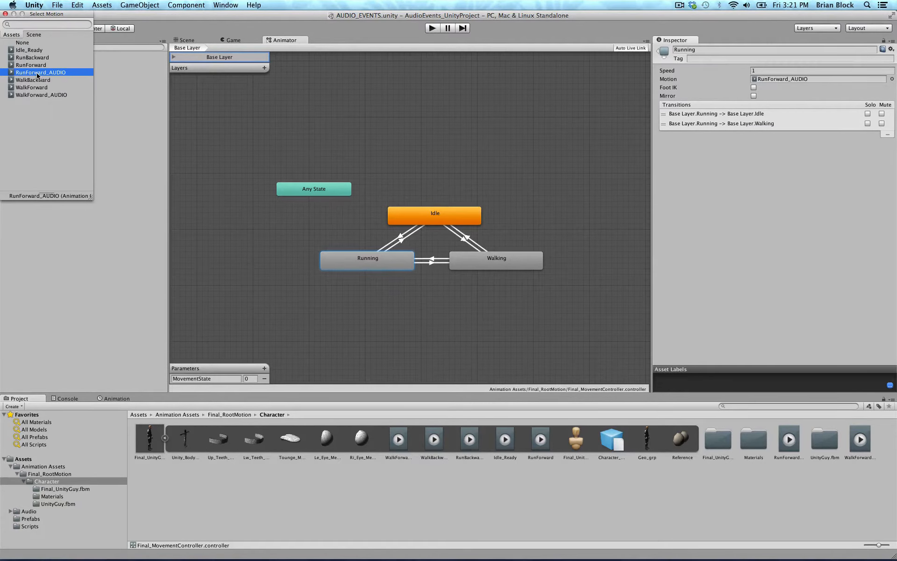
click(5, 14)
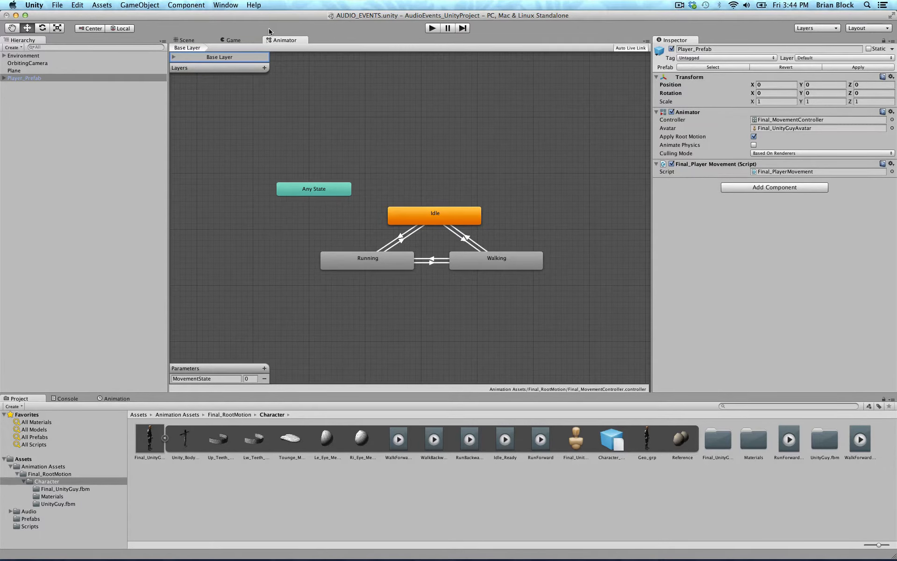
Step: Add an Audio Source component to Player_Prefab and disable its Play On Awake option
click(182, 41)
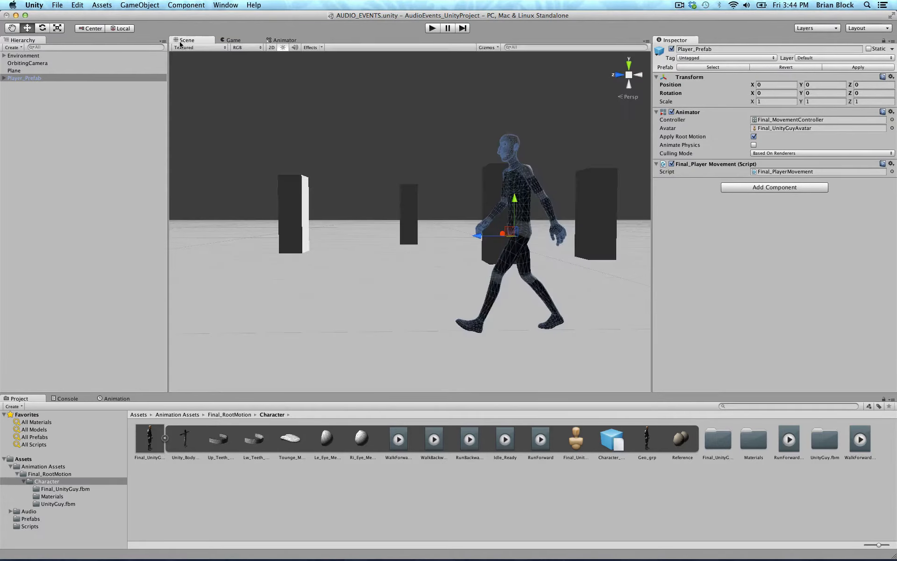
click(28, 79)
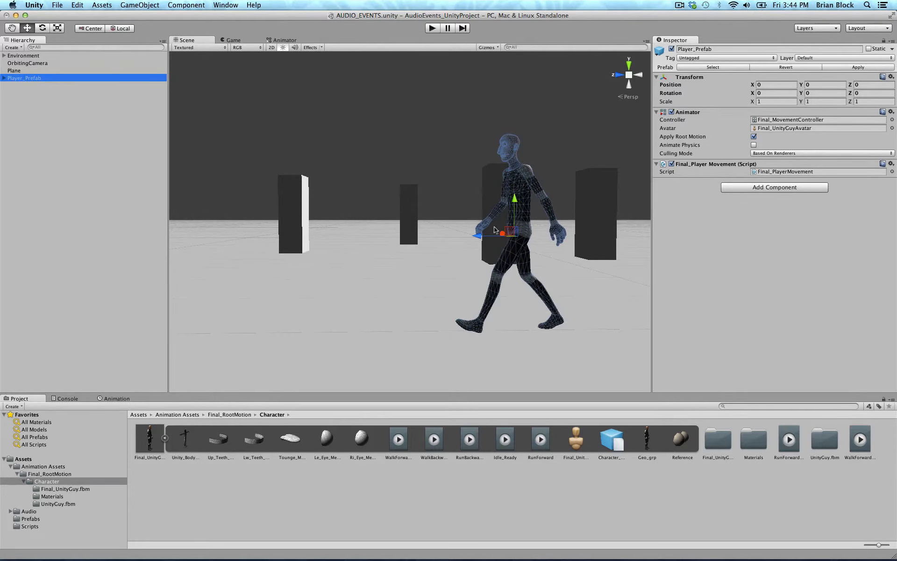
click(777, 189)
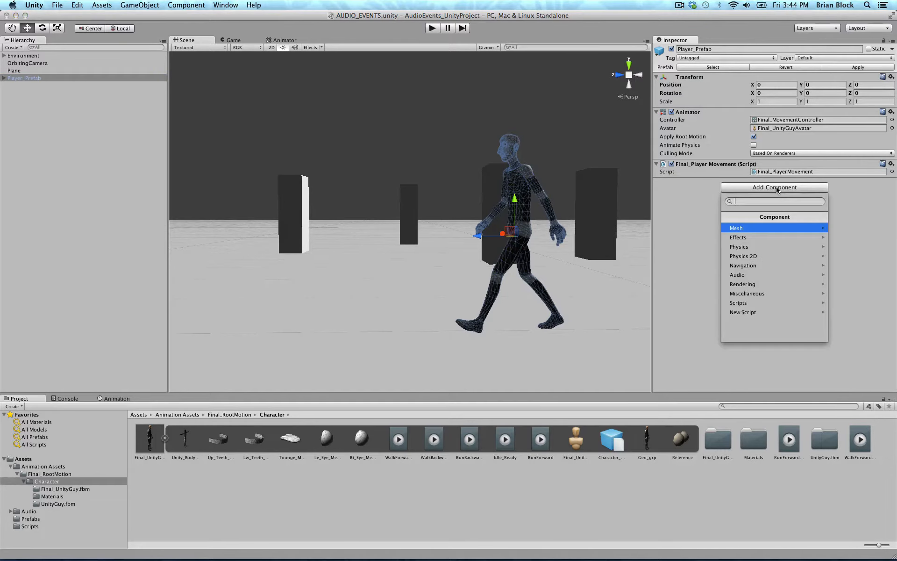
click(751, 277)
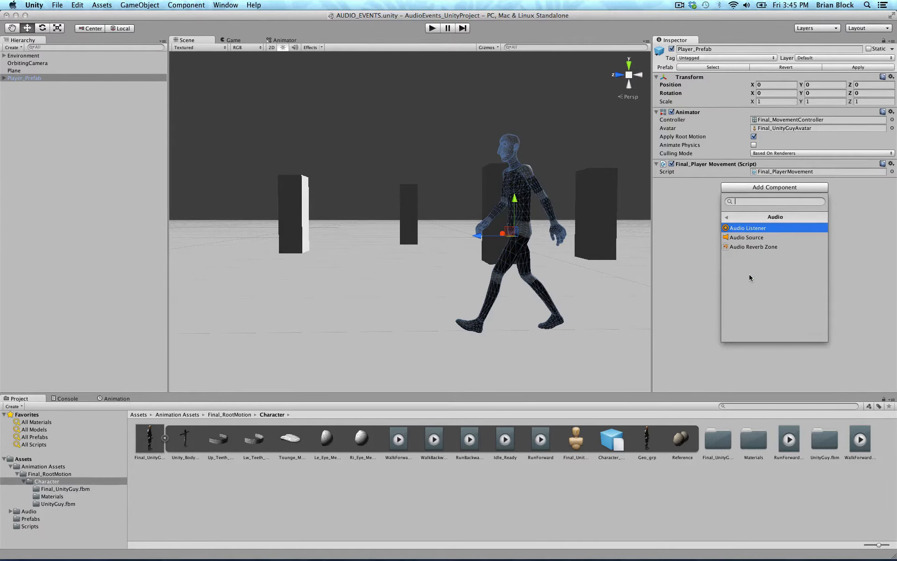
click(749, 240)
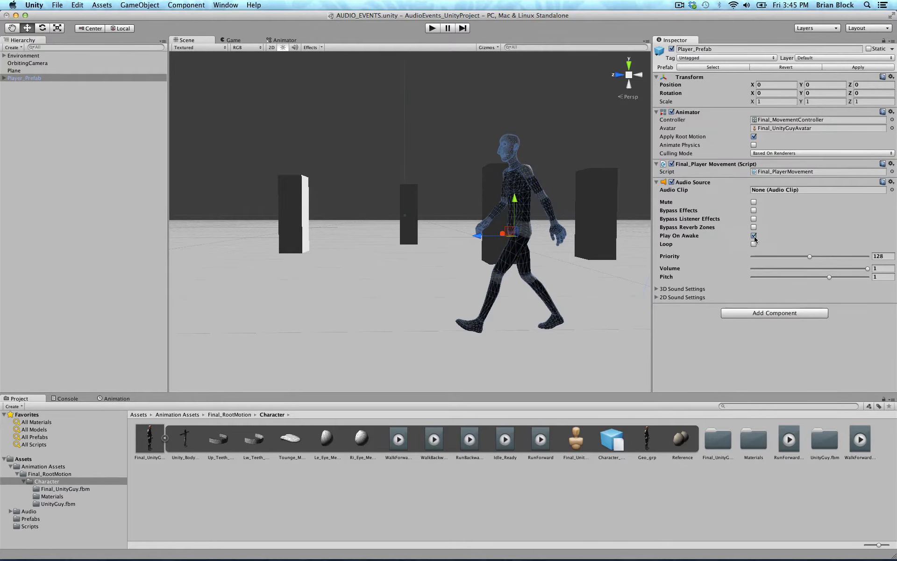
click(754, 236)
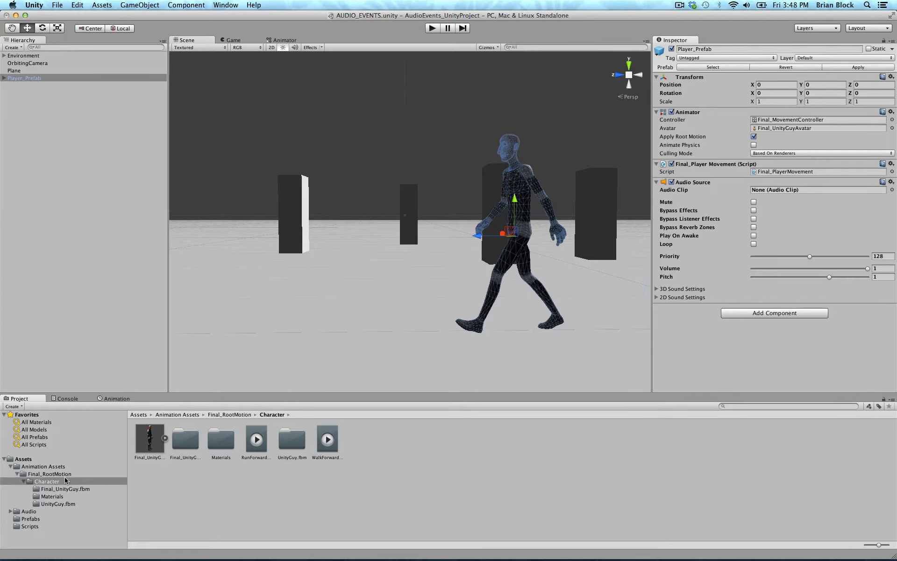
Step: Create a C# script named Audio_Footsteps in the Scripts folder
click(26, 528)
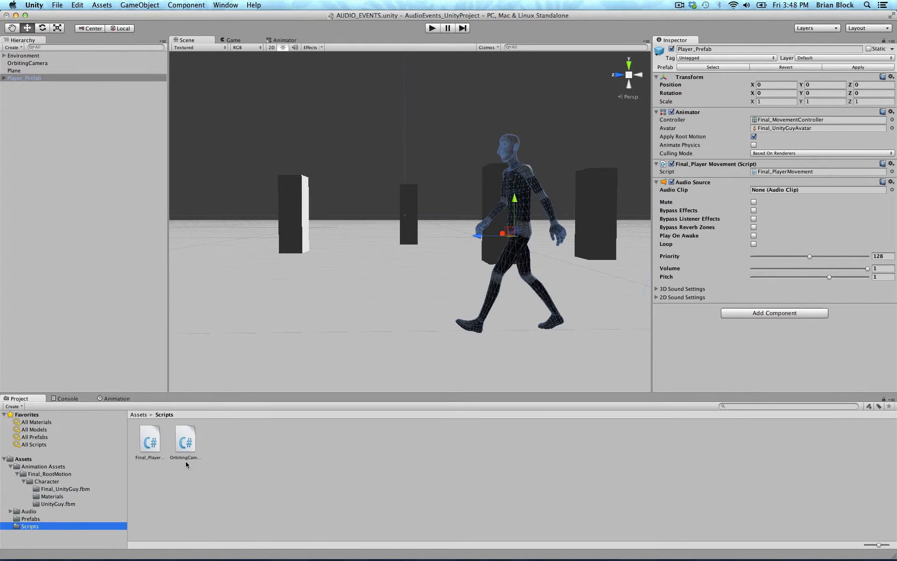
right_click(229, 466)
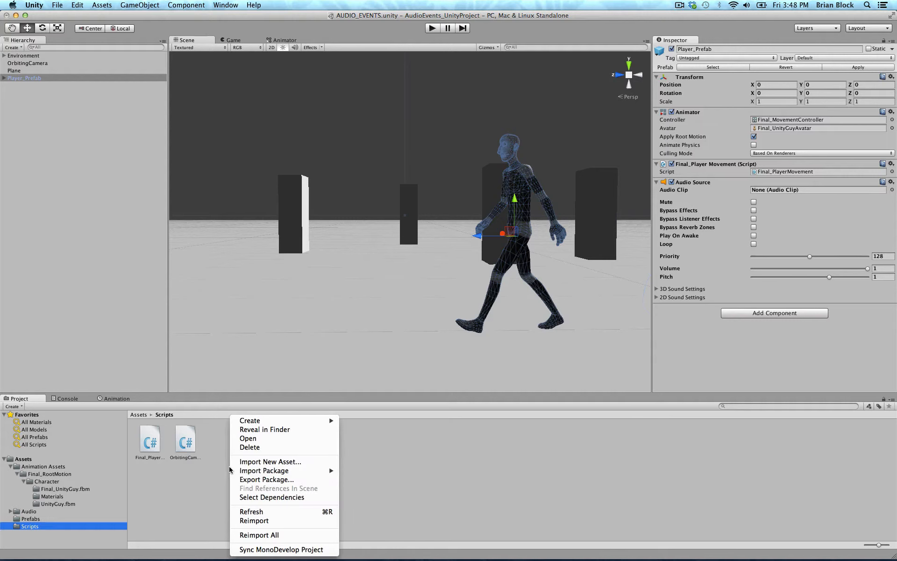
mouse_move(254, 423)
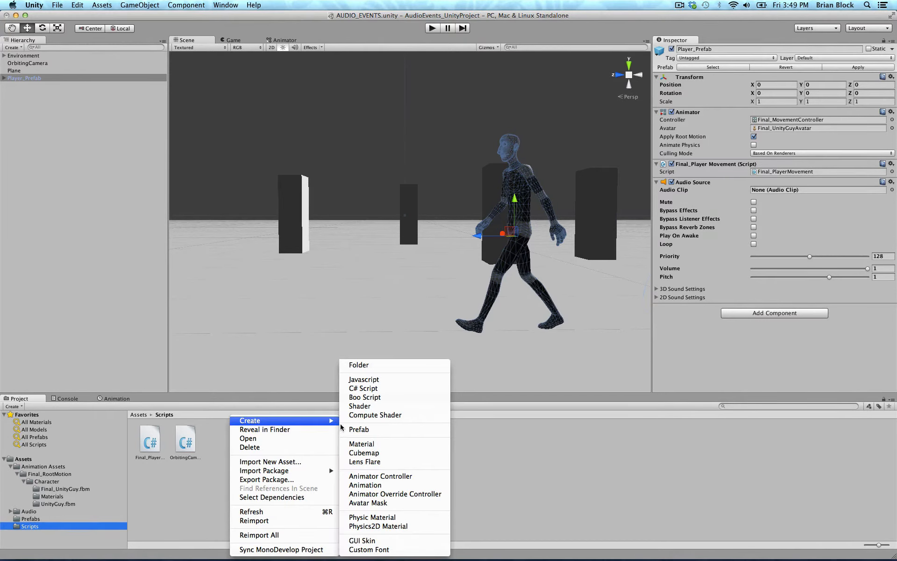
click(384, 391)
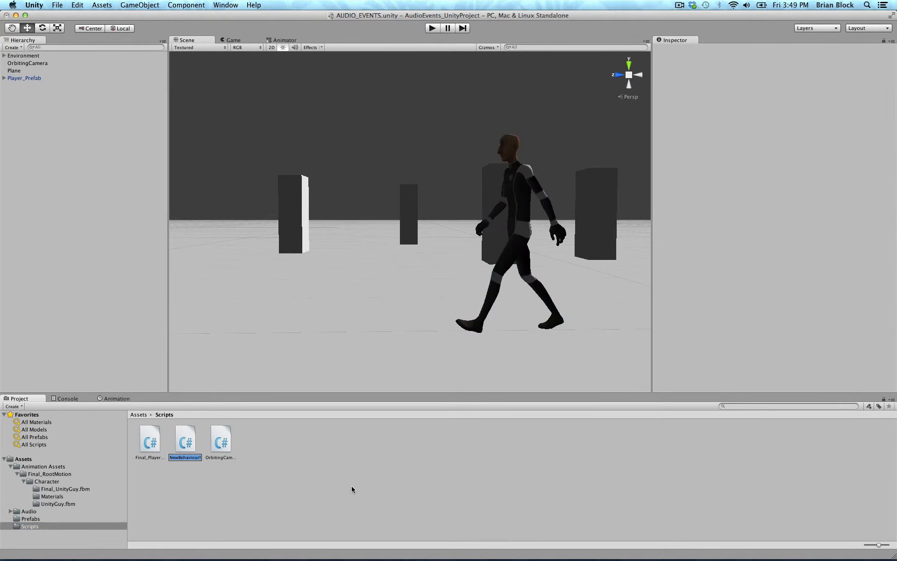
text(AU)
key(BackSpace)
text(udio)
text(_Footsteps)
key(Return)
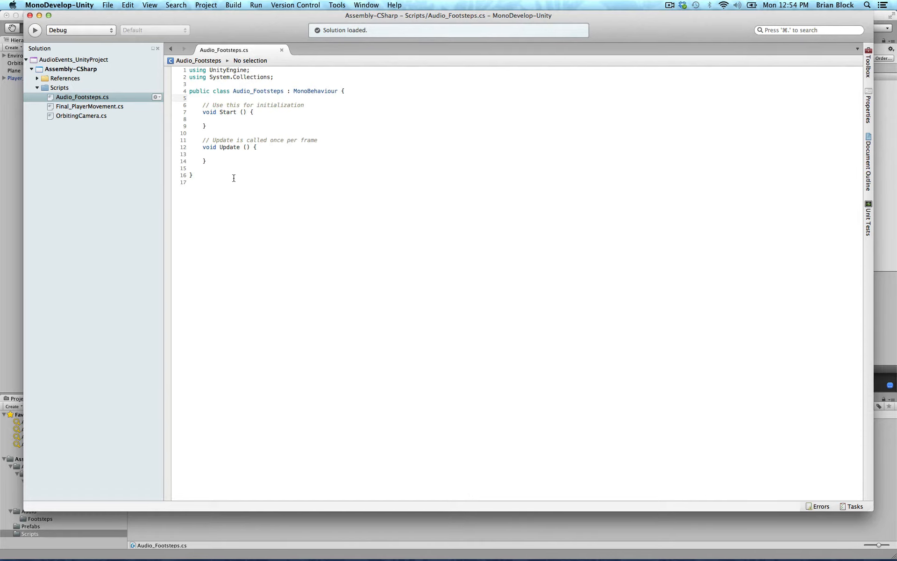
Step: Delete the Update function and its comment from the Audio_Footsteps script in MonoDevelop
drag(208, 161, 191, 139)
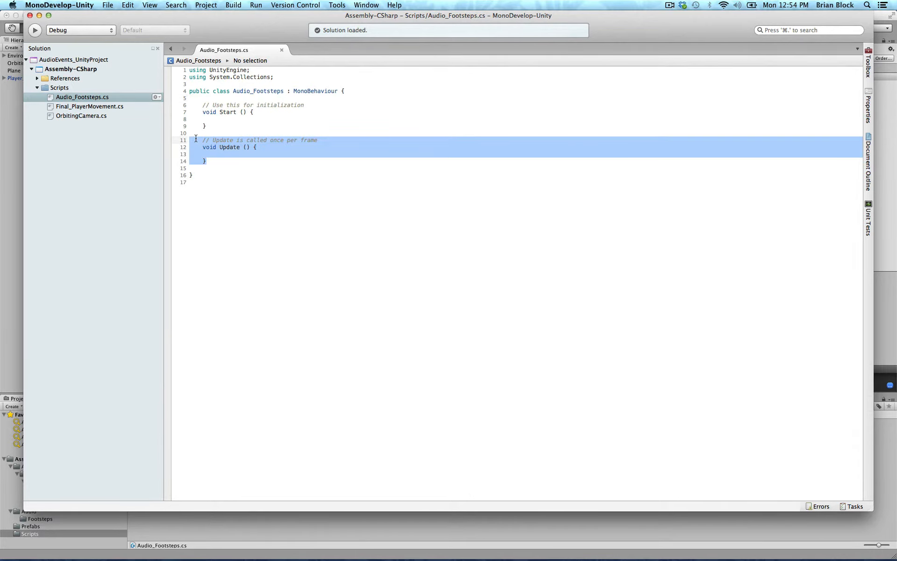
key(BackSpace)
key(BackSpace)
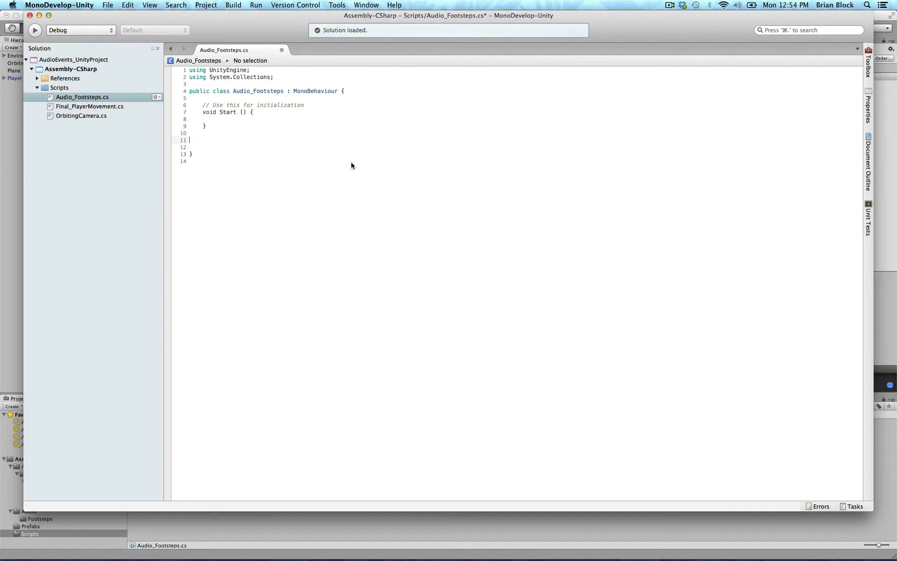
Step: Declare the array variable "public AudioClip[] Footsteps;" at the beginning of the class, above the Start function
click(203, 98)
key(Return)
key(Return)
key(Up)
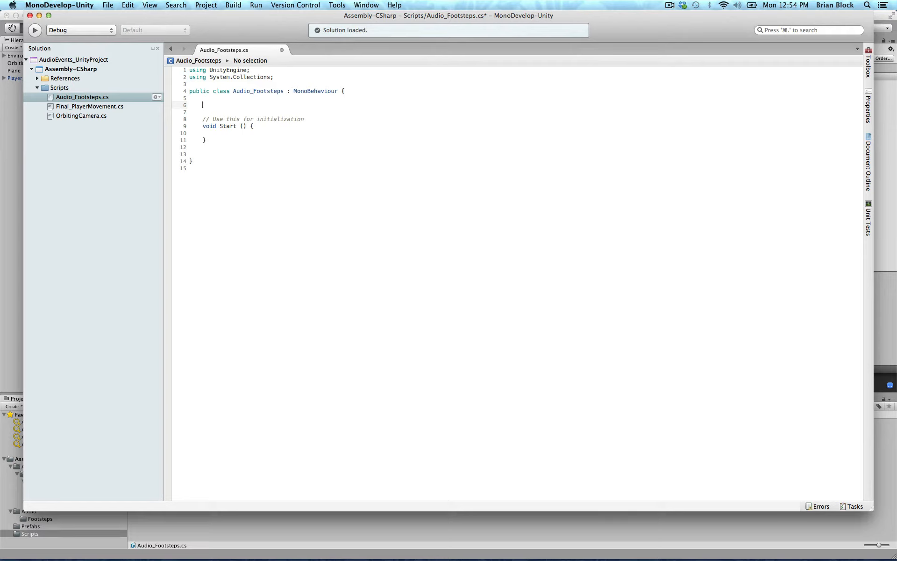
text(public )
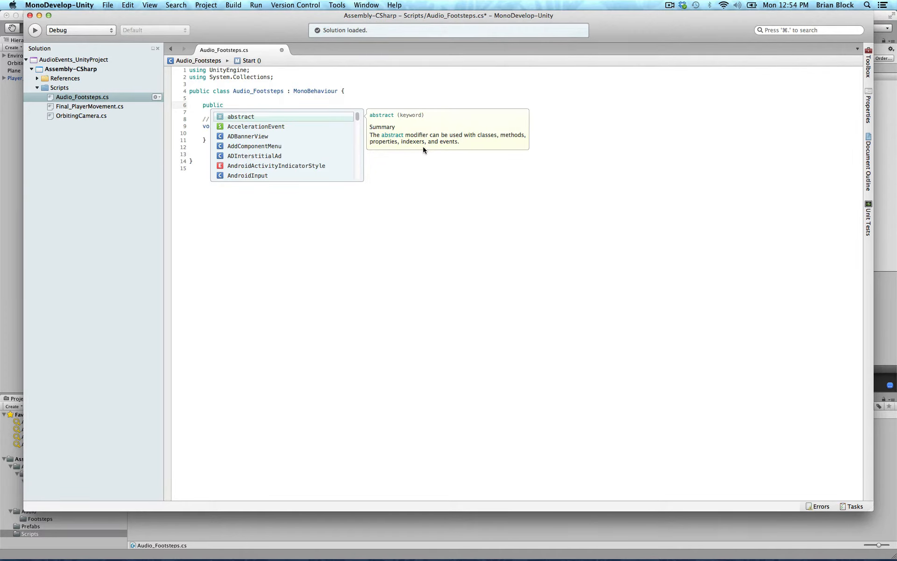
text(AudioClip)
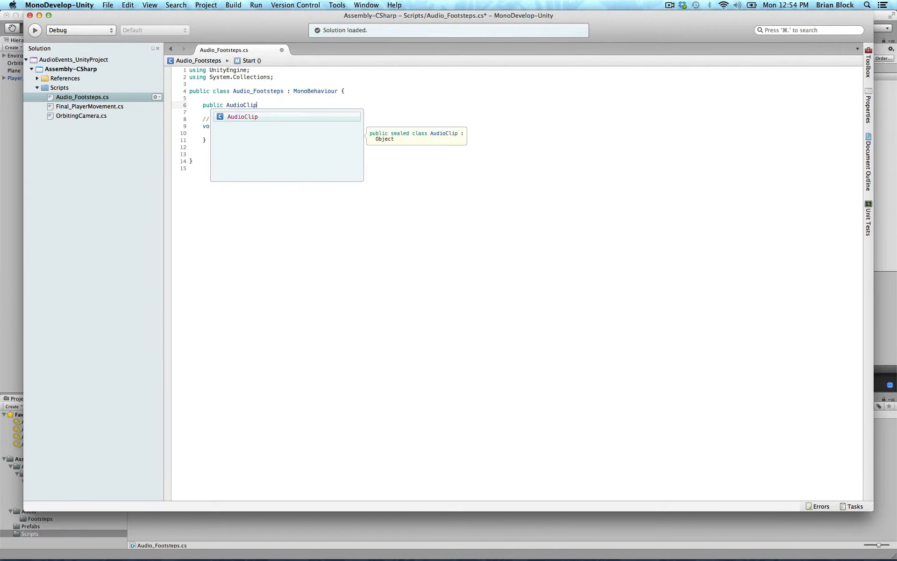
text([])
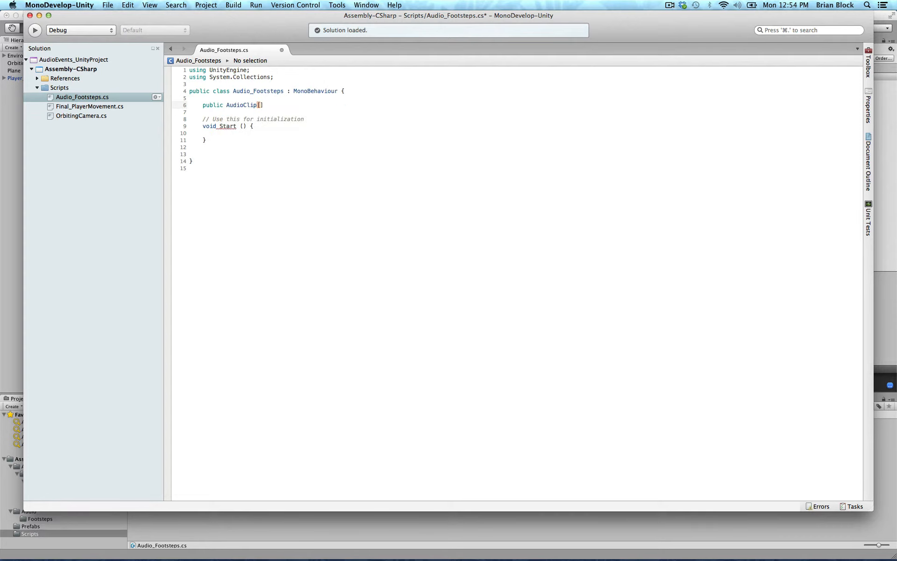
text( Footsteps;)
Step: Add an empty function "void PlayFootsteps()" with braces below the Start function
click(241, 143)
key(Return)
key(Return)
text(void )
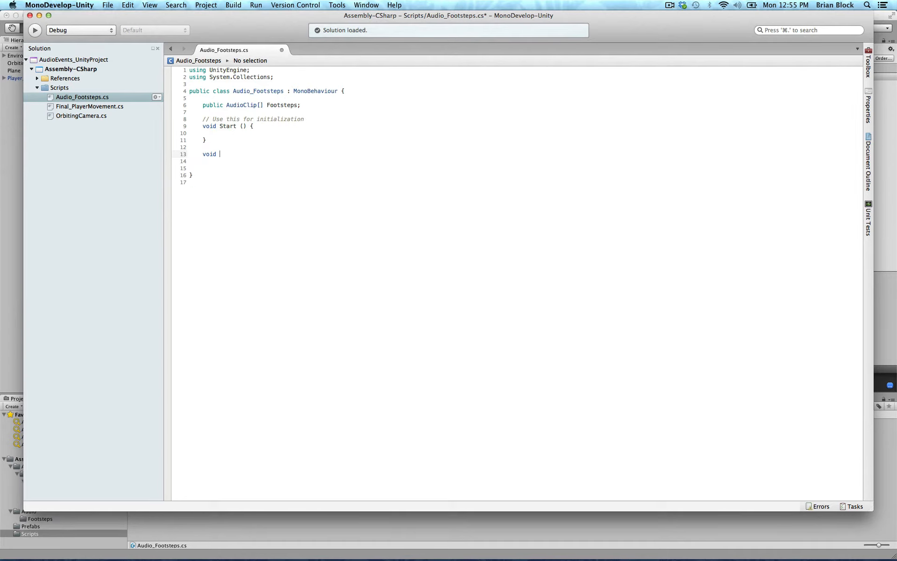
text(PlayFootsteps())
key(Return)
text({})
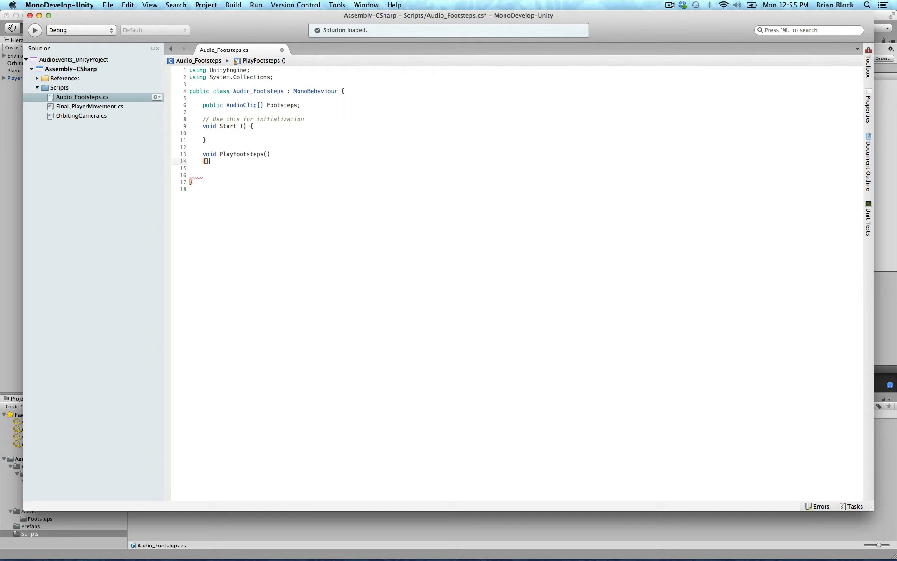
Step: Write the assignment "audio.clip = Footsteps[]" inside the PlayFootsteps function body
key(Return)
text(audio.cl)
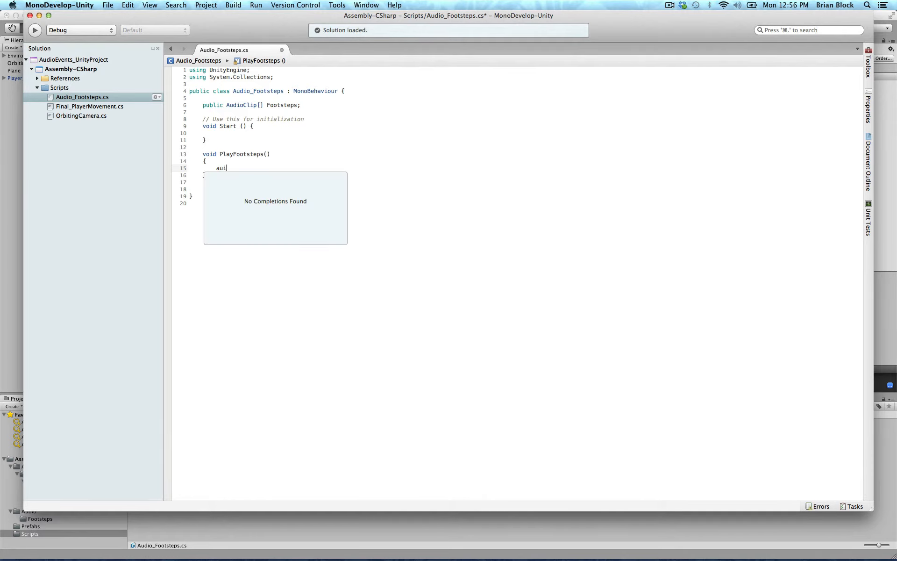
text(ip)
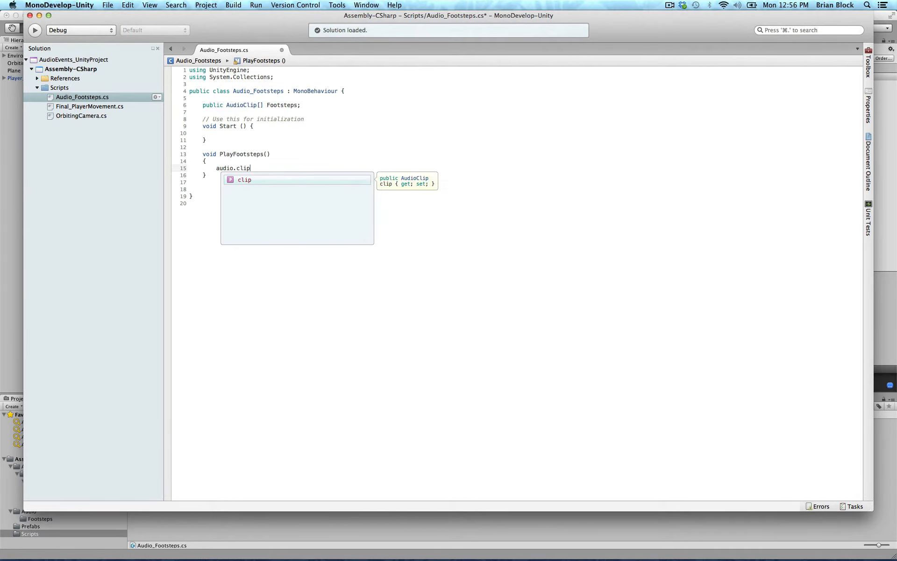
text( = Foots)
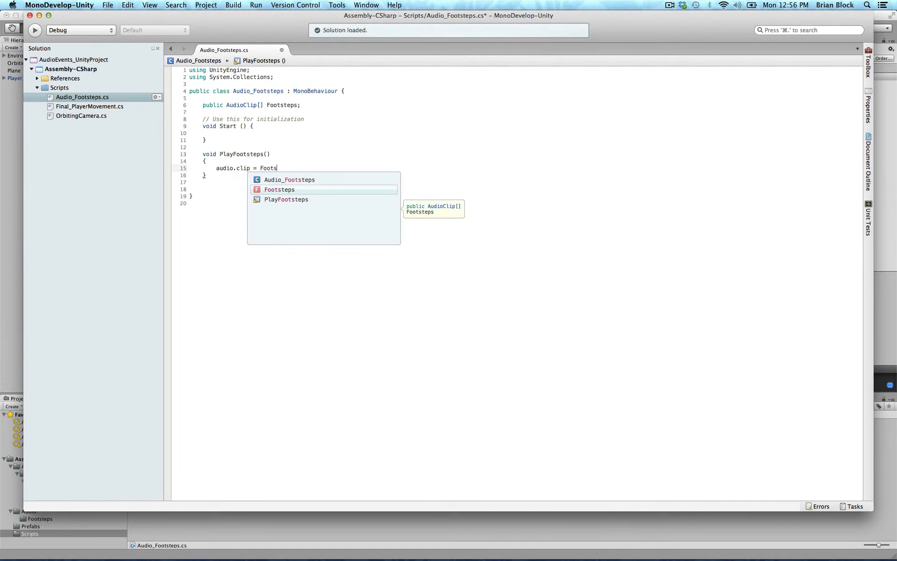
text(teps[])
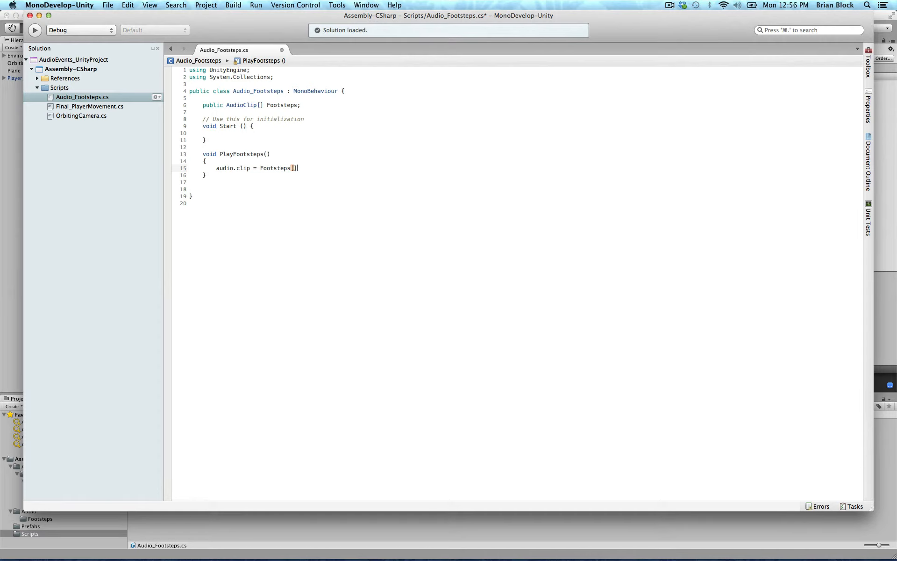
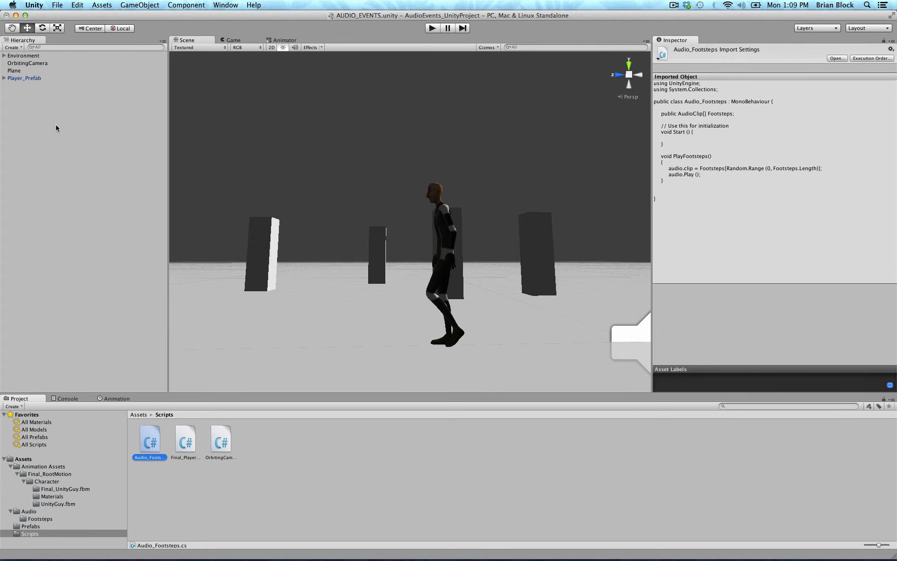
Step: In Unity, add the Audio_Footsteps script as a component of Player_Prefab
click(28, 78)
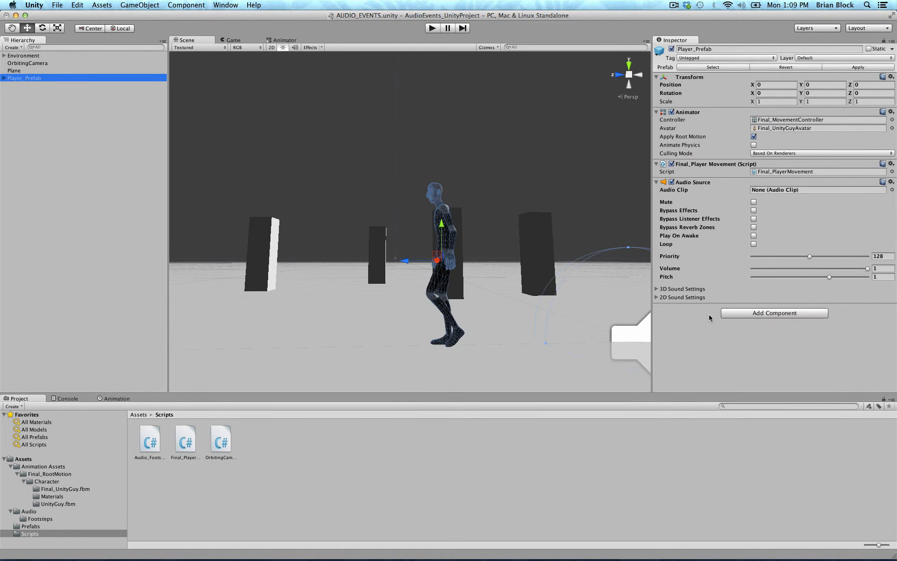
click(769, 314)
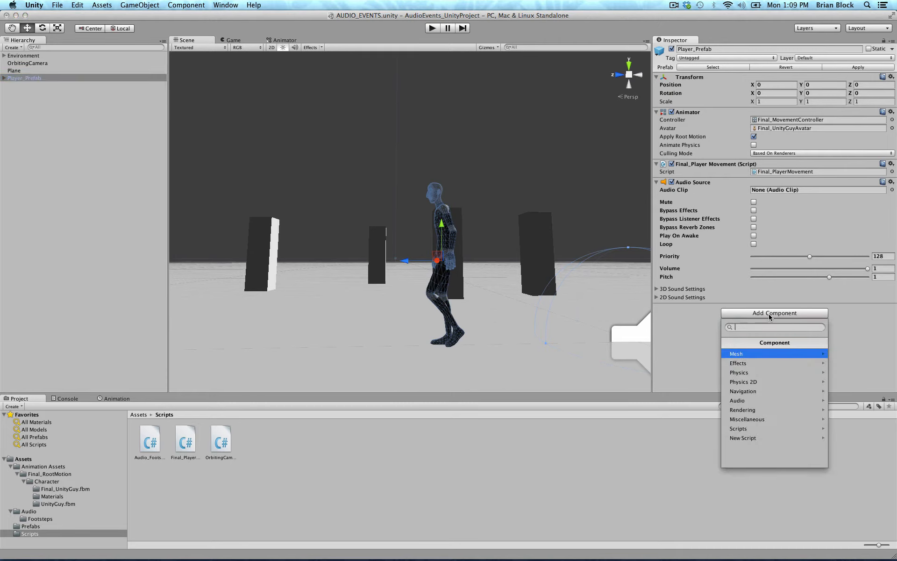
click(759, 429)
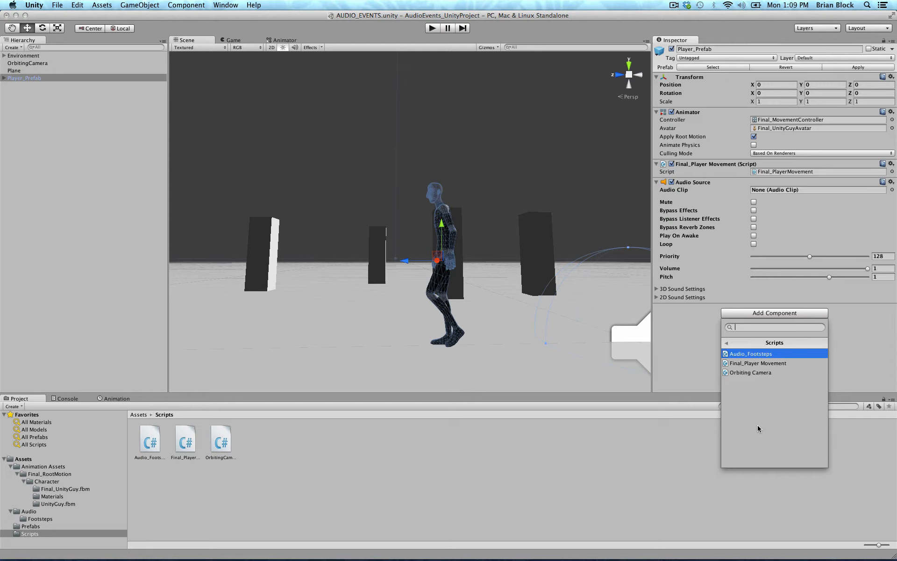
click(750, 354)
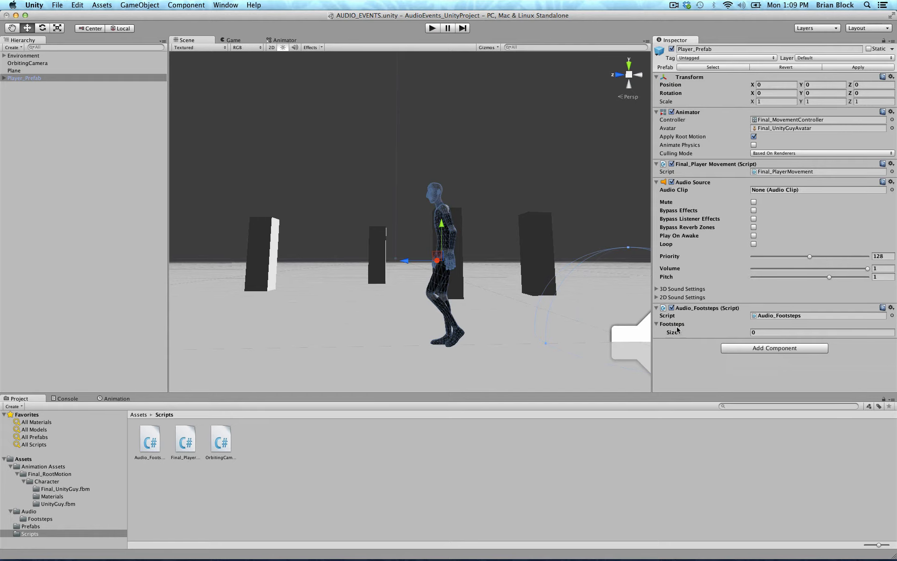
Step: Set the size of the Footsteps array in the Audio_Footsteps component to 6
click(757, 332)
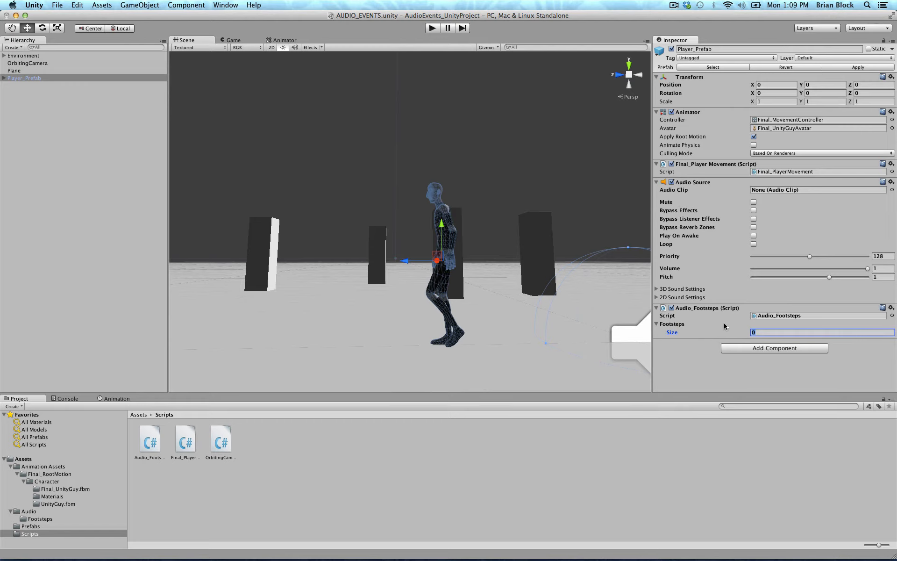
key(Return)
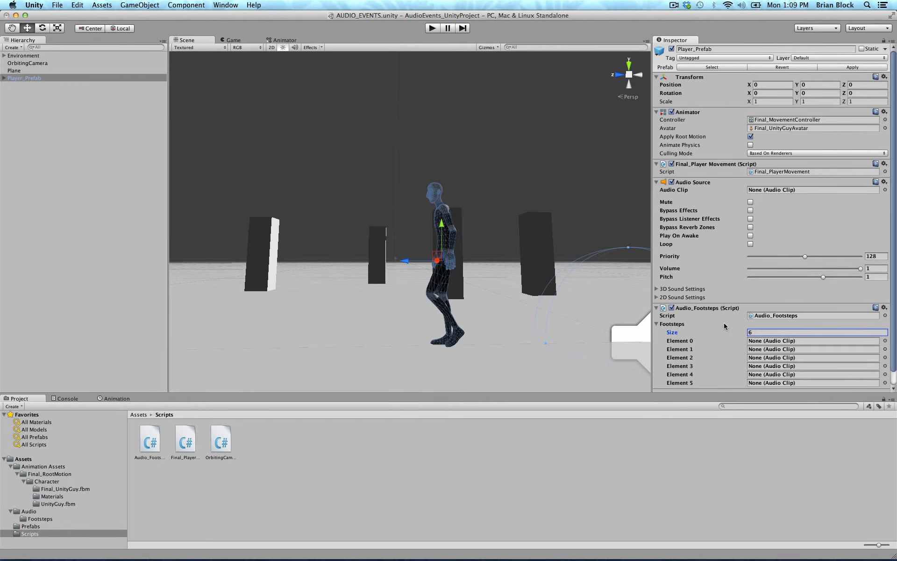
scroll(720, 332, down, 2)
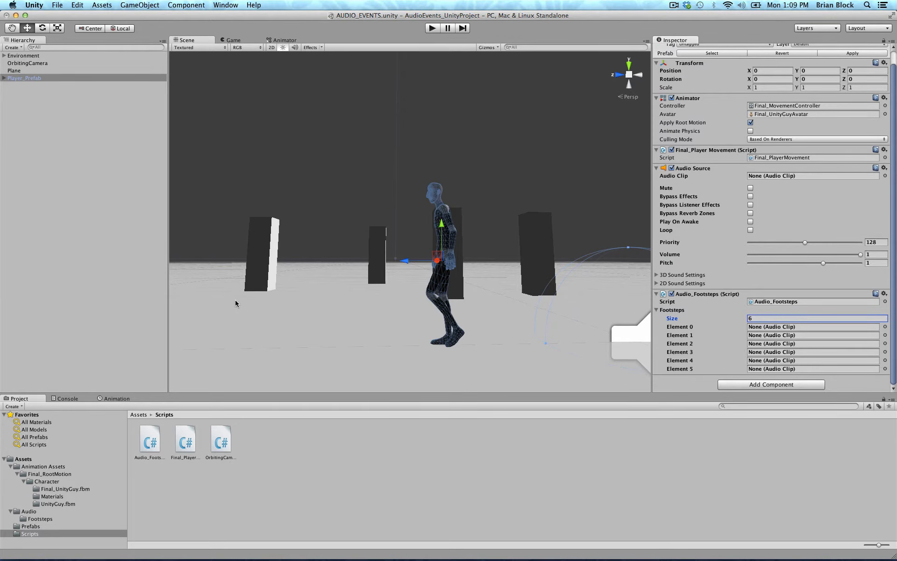
Step: Assign the clips FS_Concrete_Sneaker_01, 02 and 03 to Elements 0, 1 and 2 of the Footsteps array
click(32, 519)
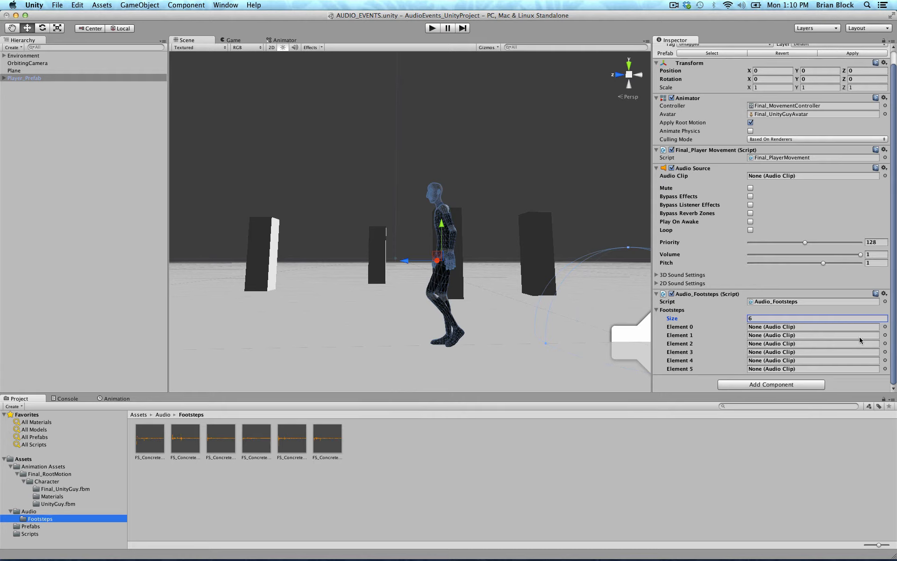
click(885, 326)
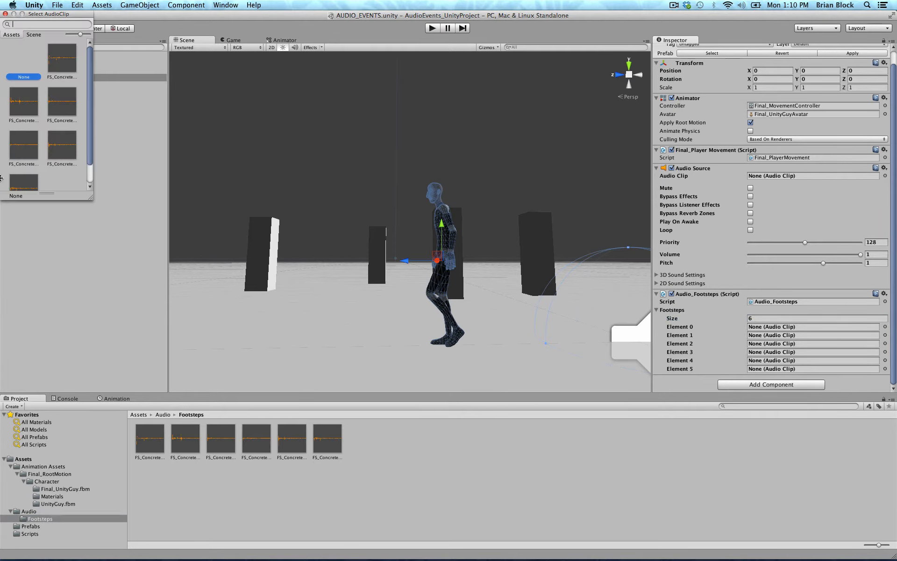
click(62, 62)
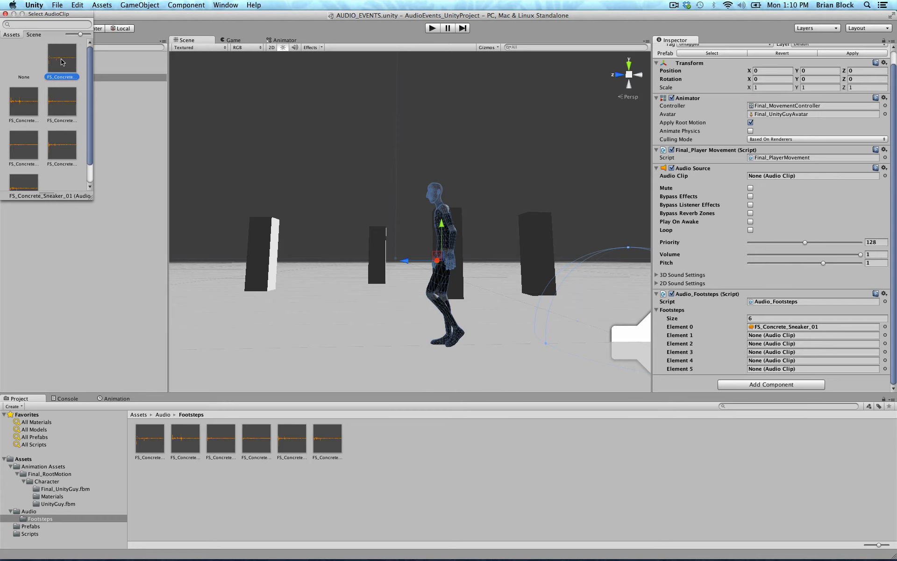
double_click(62, 62)
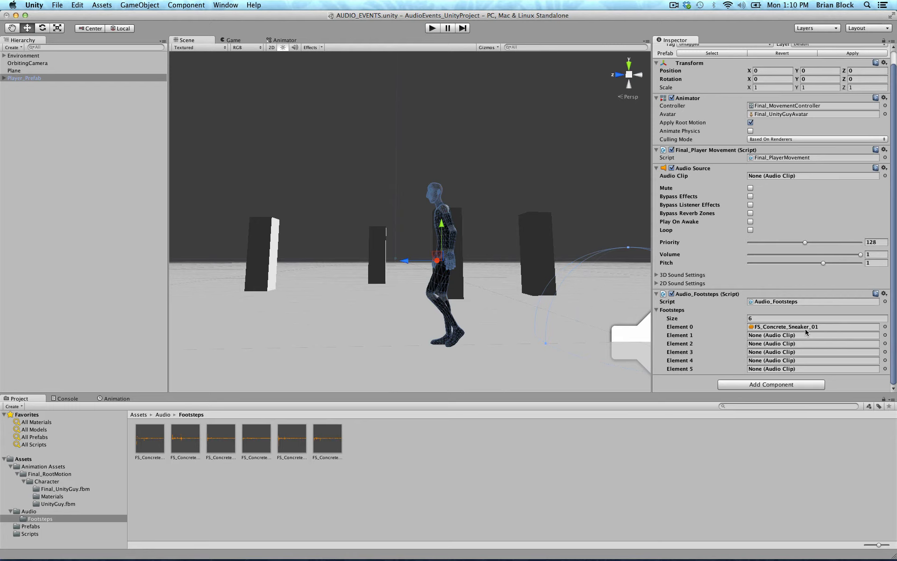
click(885, 337)
double_click(25, 103)
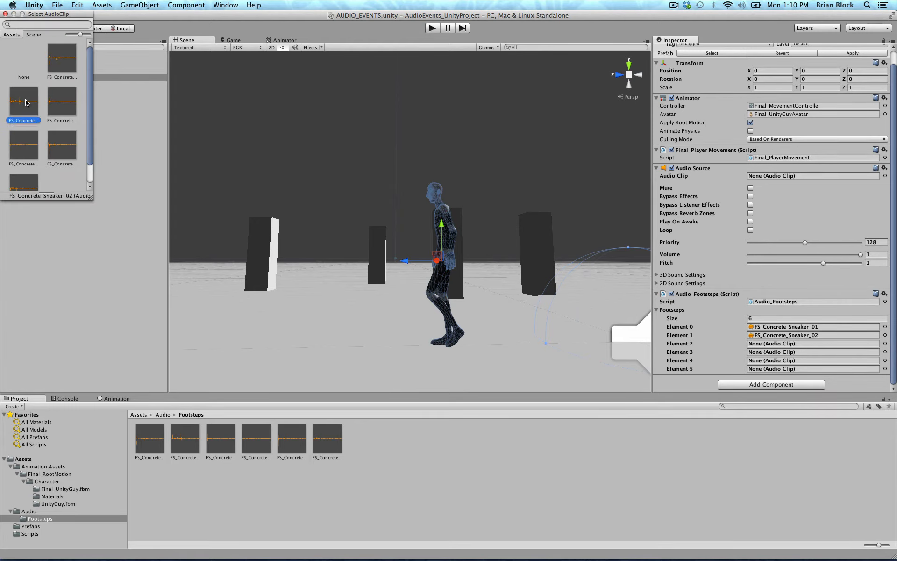
click(885, 344)
double_click(51, 102)
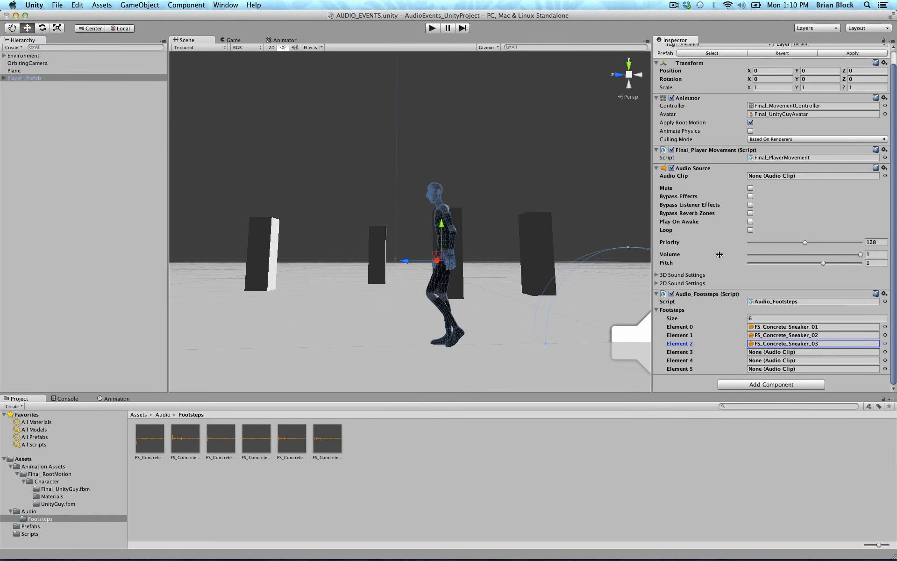
Step: Assign the clips FS_Concrete_Sneaker_04, 05 and 06 to Elements 3, 4 and 5 of the Footsteps array
click(885, 352)
double_click(17, 143)
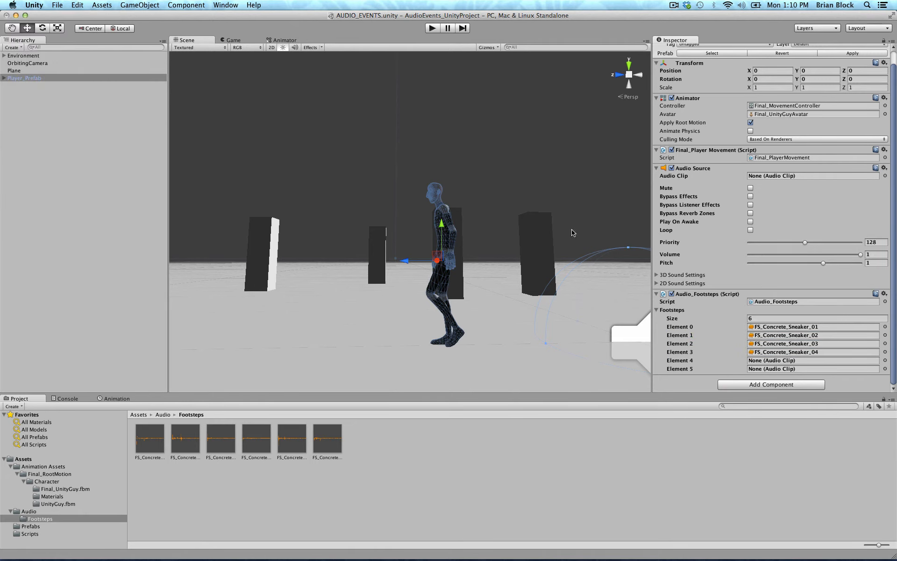
click(885, 360)
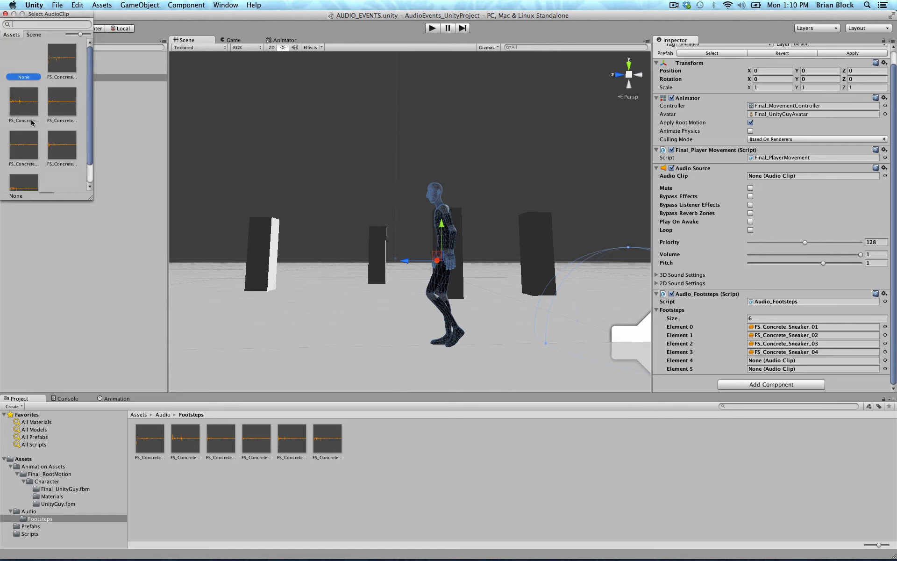
double_click(60, 145)
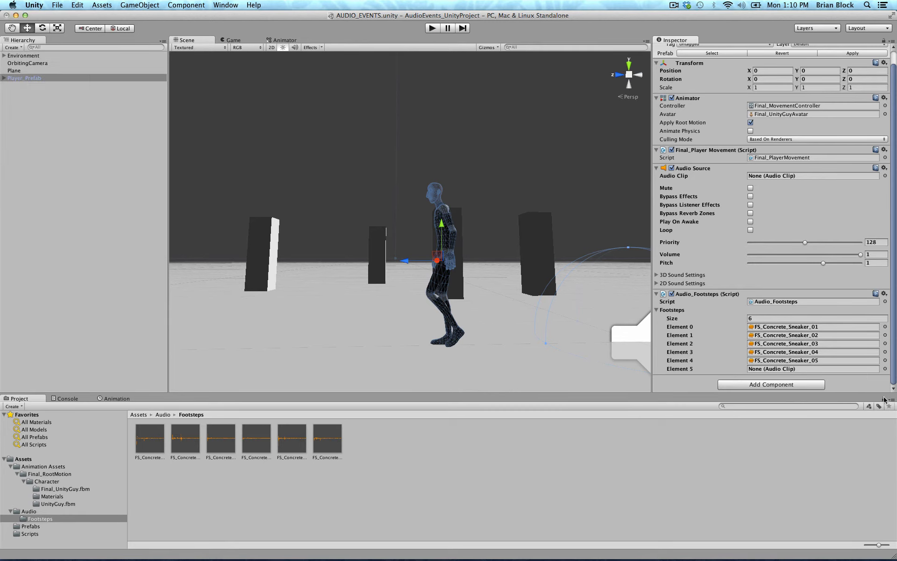
click(885, 368)
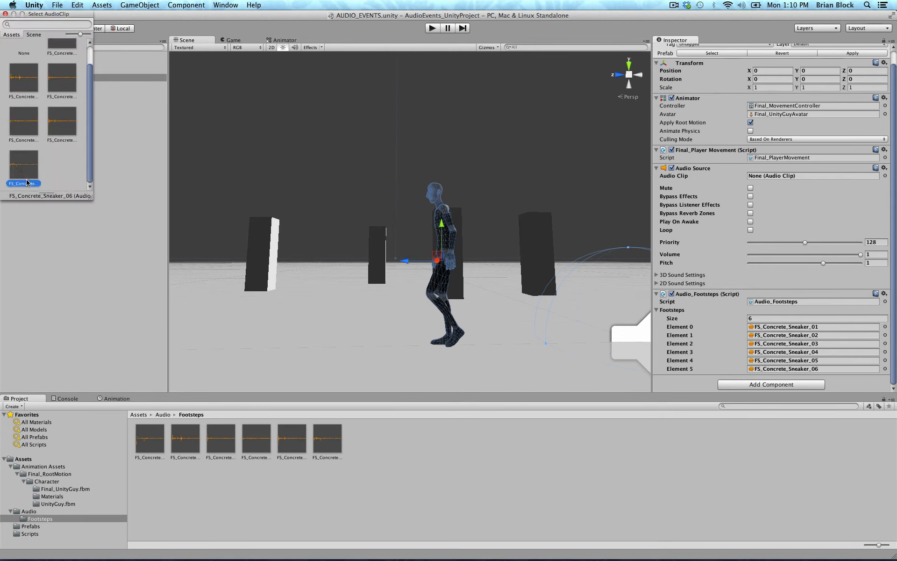
Step: Confirm FS_Concrete_Sneaker_06 as the clip for Element 5 of the Footsteps array
double_click(27, 183)
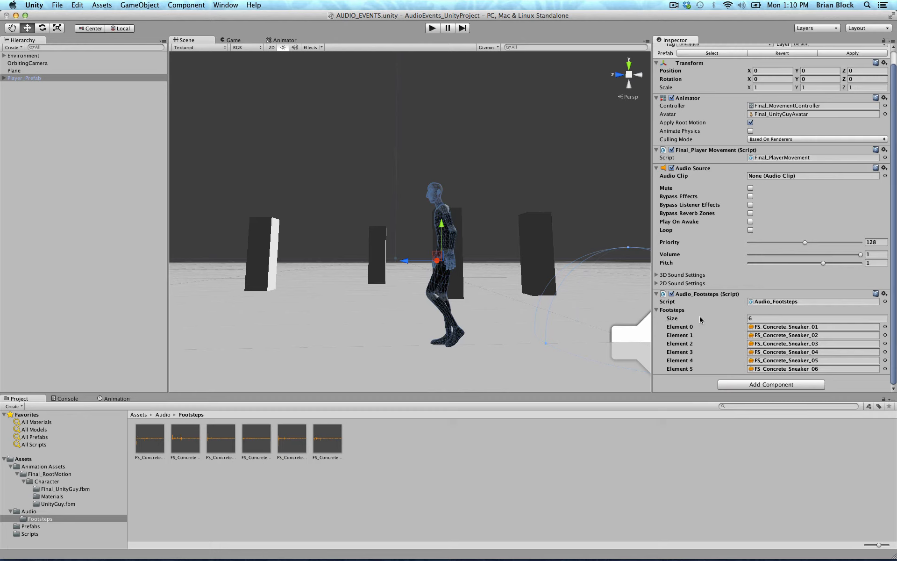
click(766, 371)
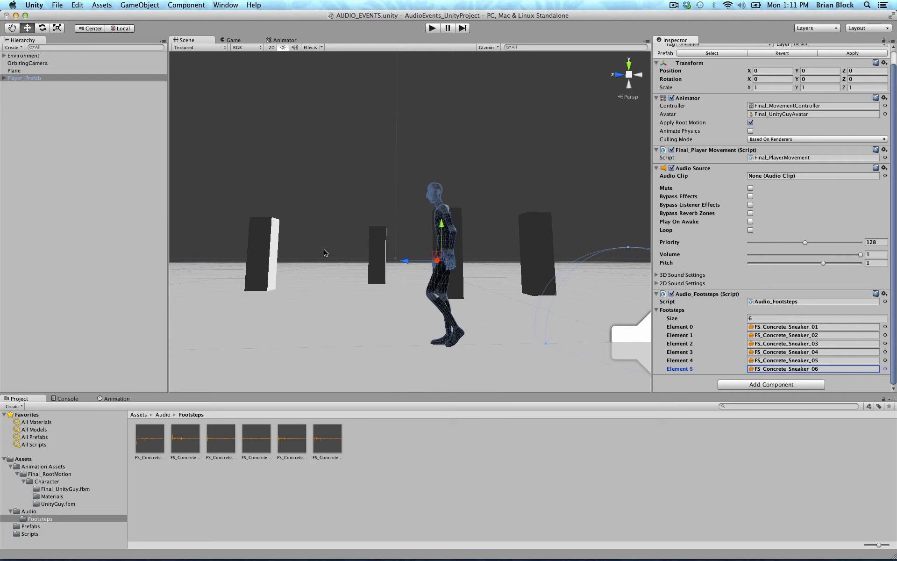
Step: Show Player_Prefab's WalkForward_AUDIO clip in the Animation window and turn on animation recording
click(39, 78)
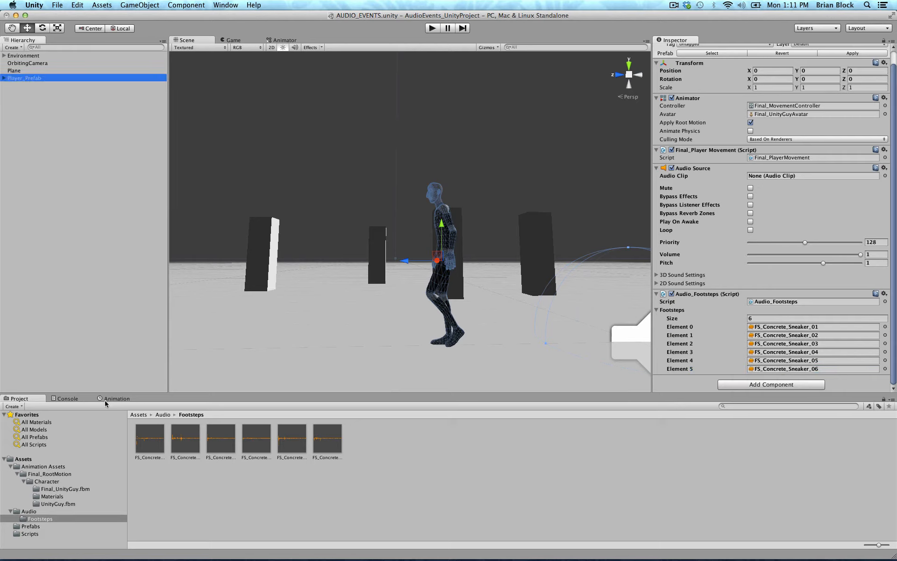
click(120, 399)
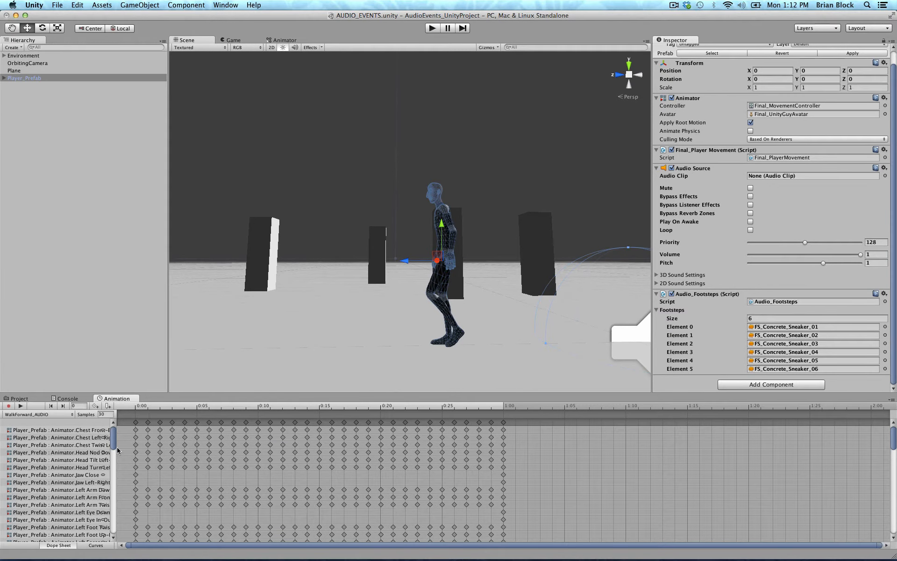
click(55, 415)
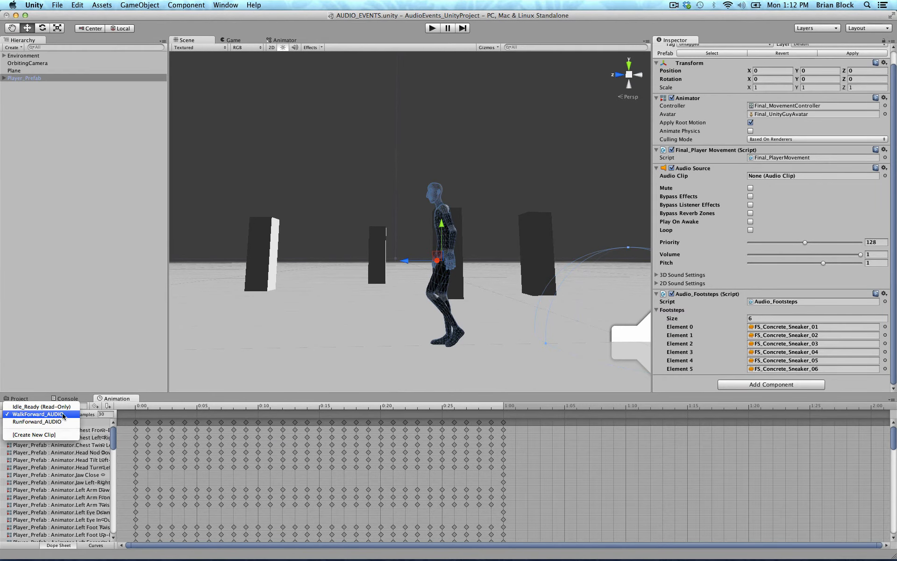
click(65, 414)
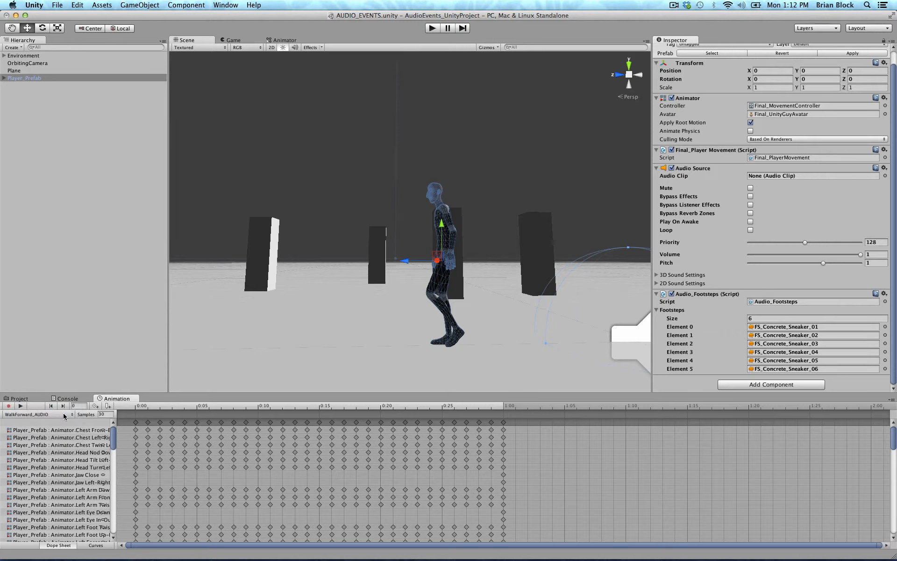
click(10, 406)
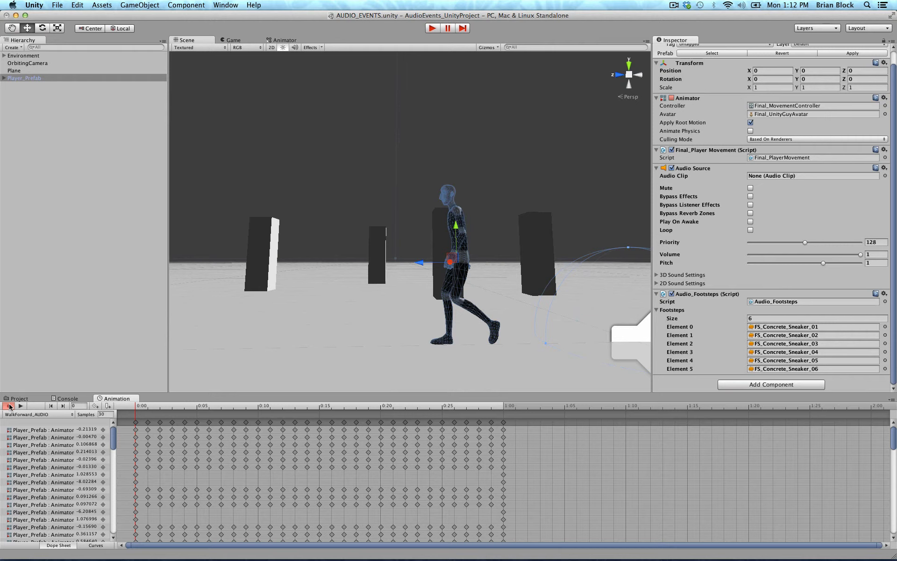
Step: Add an animation event at frame 12 of WalkForward_AUDIO that calls PlayFootsteps ( )
drag(136, 408, 283, 412)
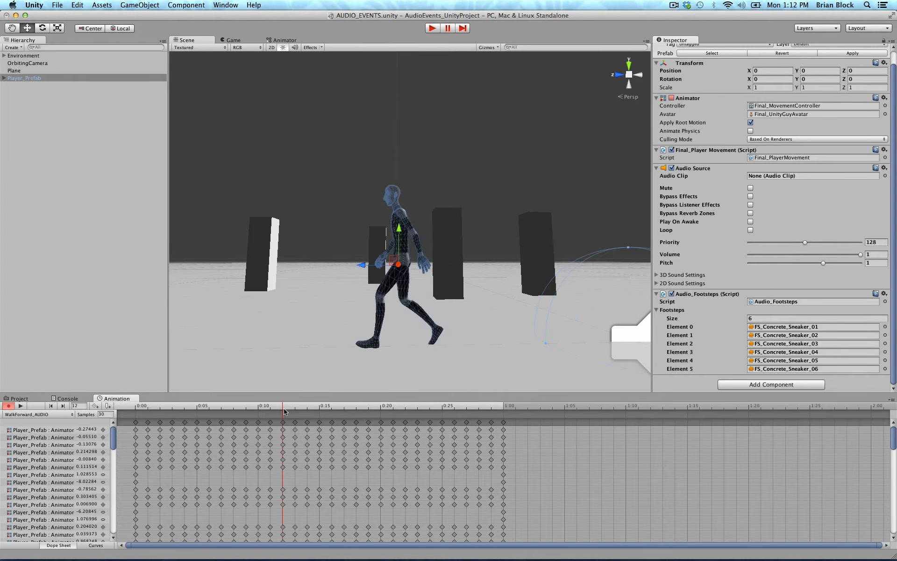
click(108, 406)
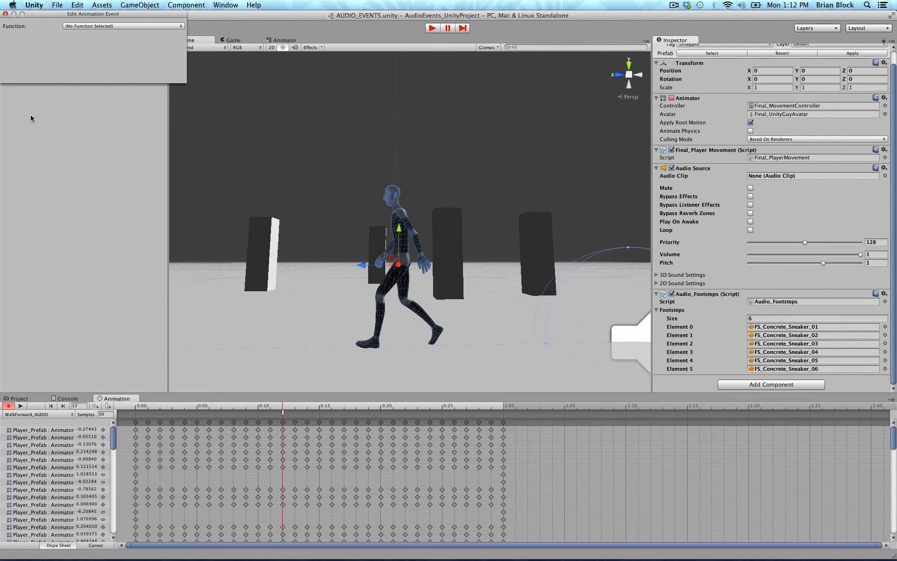
click(174, 27)
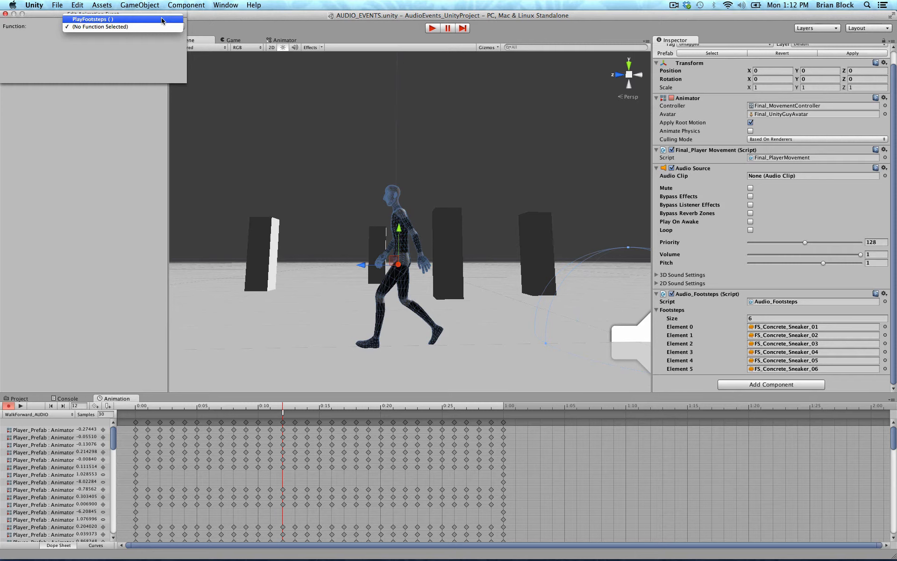
click(157, 21)
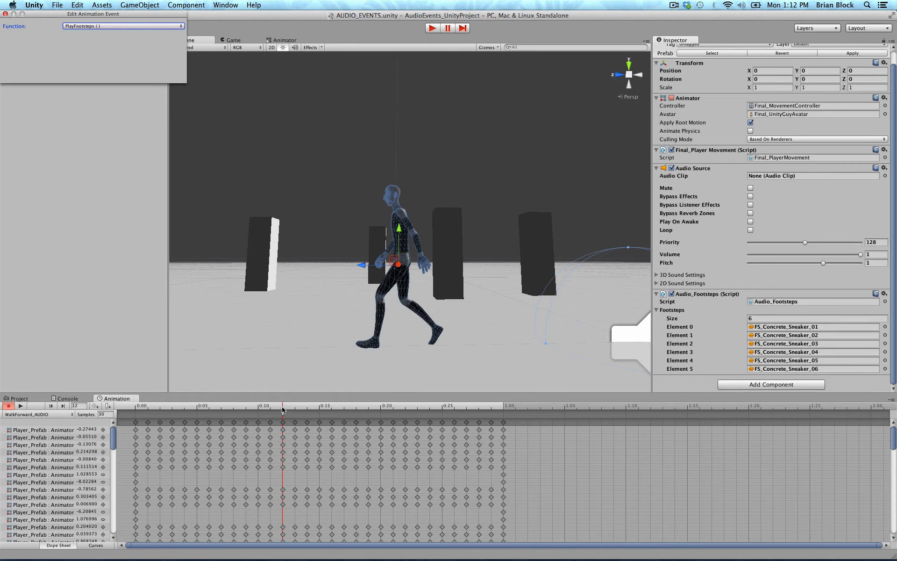
Step: Add a second event calling PlayFootsteps ( ) at frame 27 of WalkForward_AUDIO, and end animation recording
drag(283, 408, 465, 424)
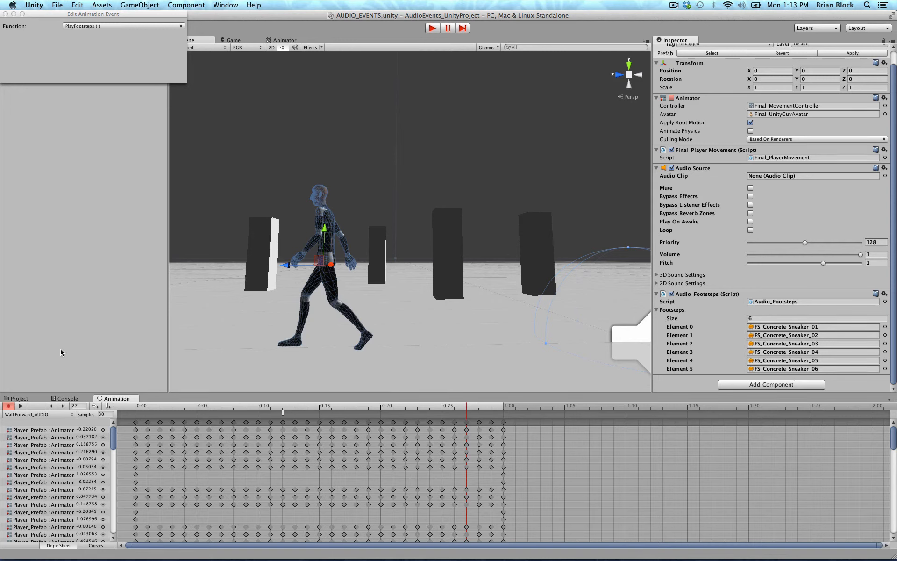
click(110, 408)
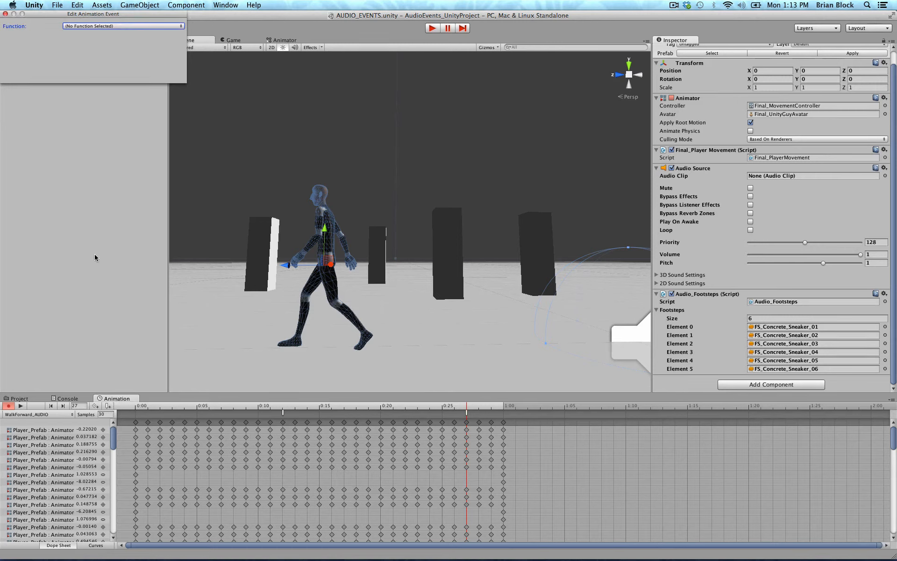
click(112, 27)
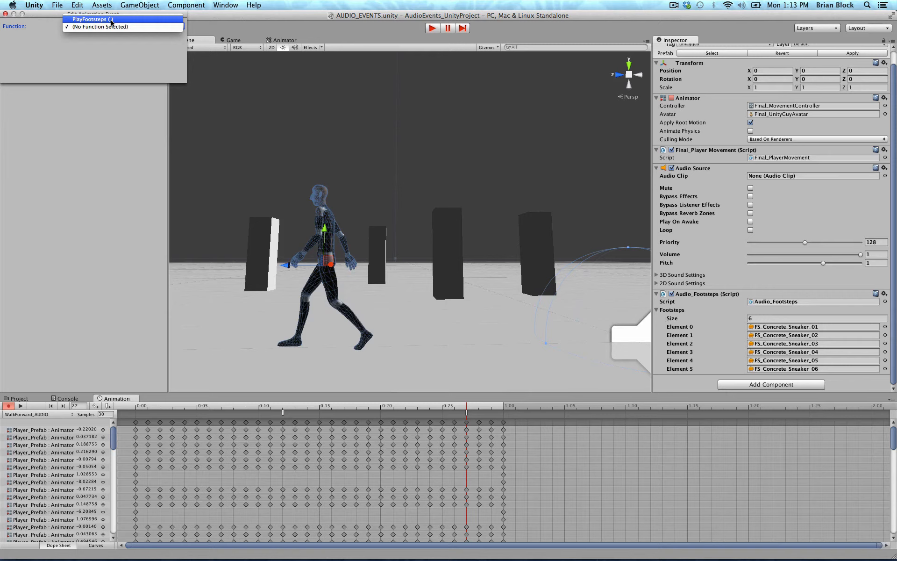
click(112, 21)
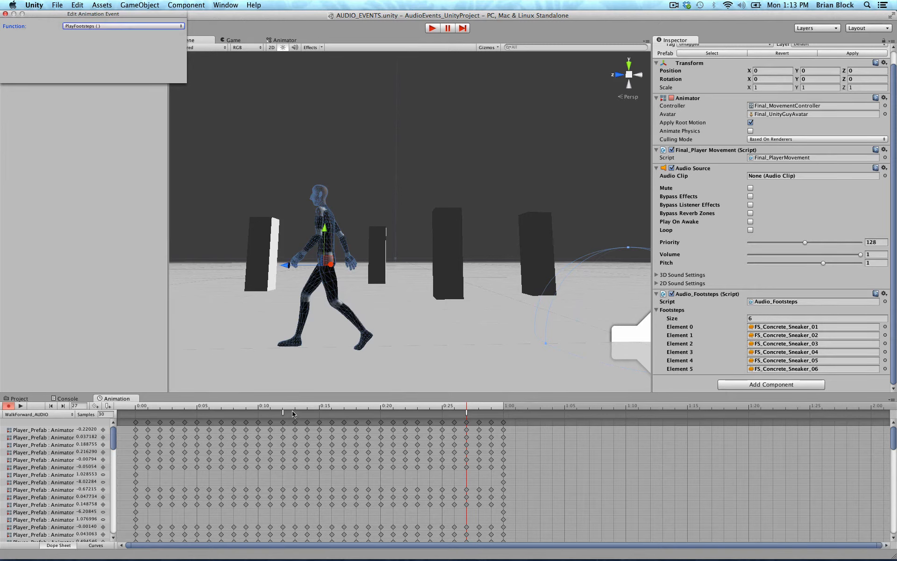
click(5, 14)
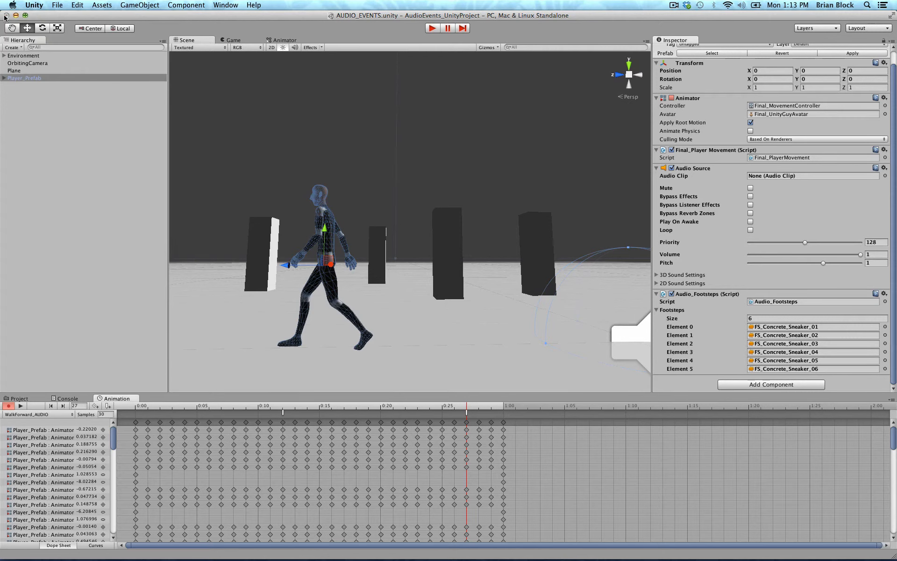
click(10, 406)
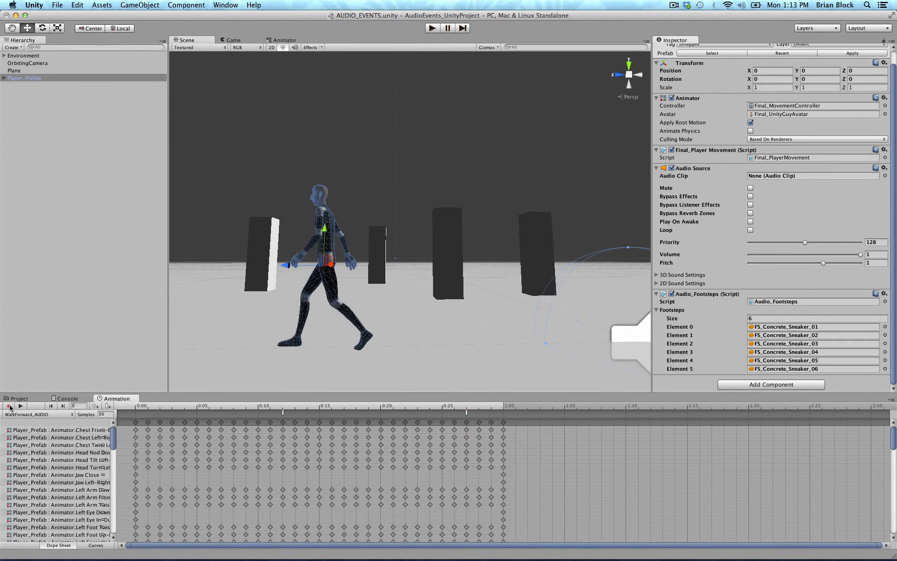
Step: Play the scene and walk the character around to test the footstep sounds, and stop playback
click(432, 29)
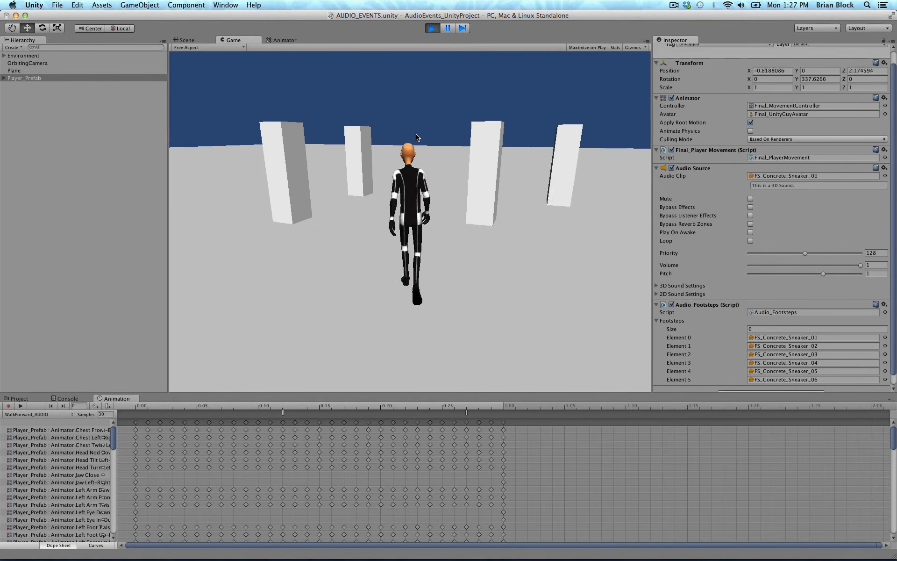
key(Right)
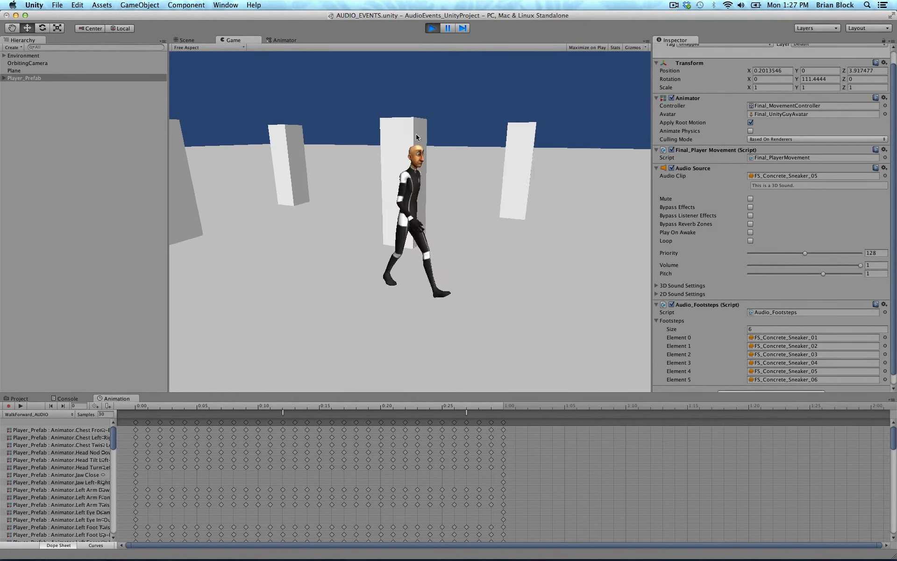
key(Left)
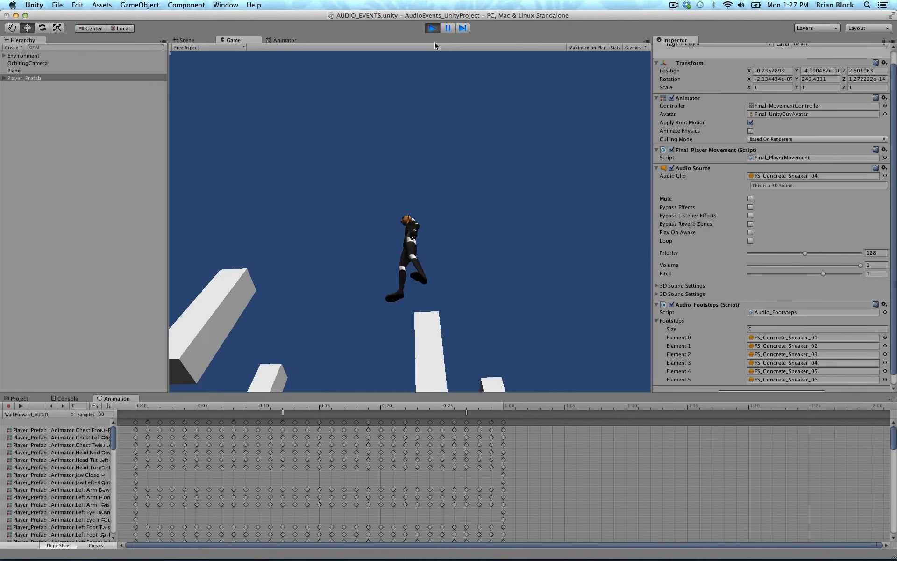
click(434, 29)
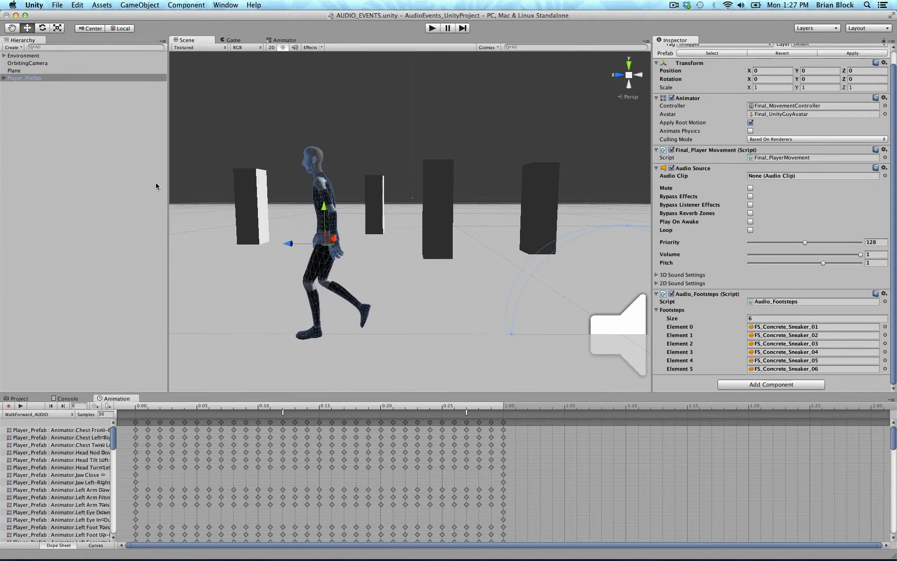
Step: Switch the Animation window to the RunForward_AUDIO clip and turn on animation recording
click(49, 414)
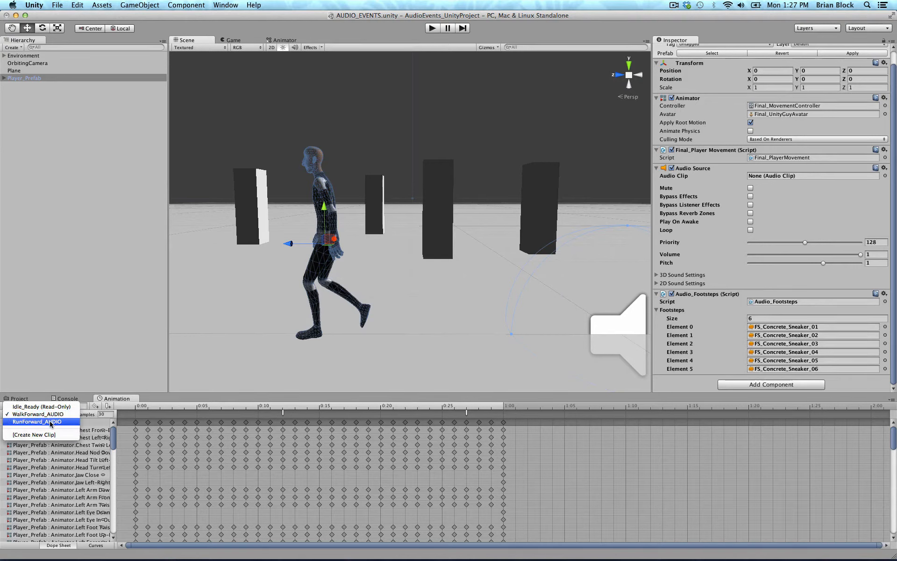
click(51, 422)
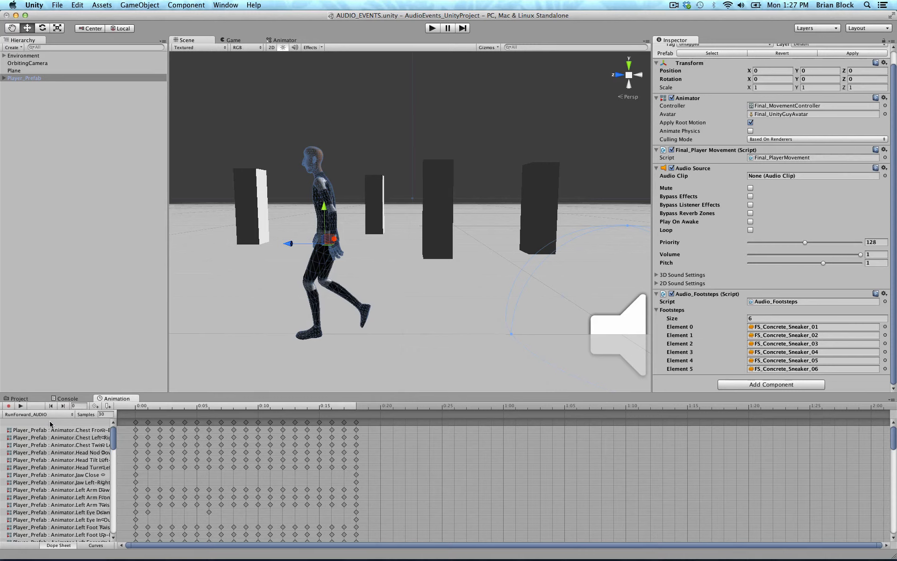
click(8, 406)
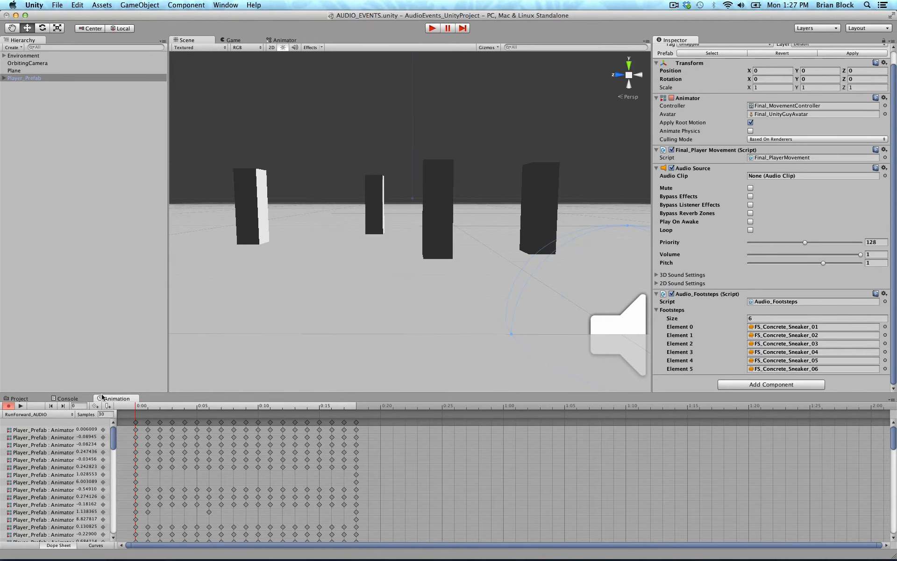
Step: Add an animation event at frame 0 of RunForward_AUDIO that calls PlayFootsteps ( )
right_drag(320, 246, 114, 228)
key(w)
key(w)
key(s)
key(a)
key(w)
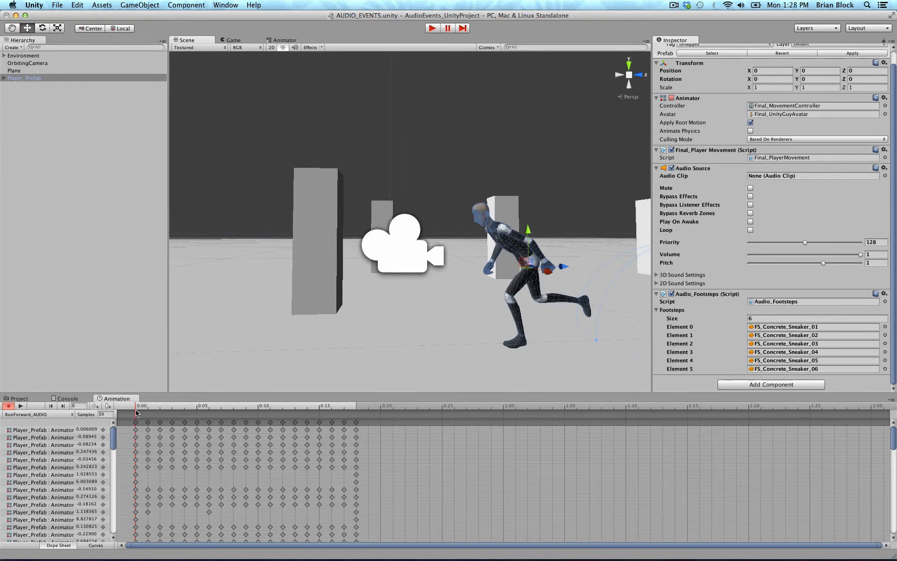
click(151, 408)
mouse_move(151, 408)
mouse_down()
mouse_move(180, 410)
mouse_move(139, 410)
mouse_up()
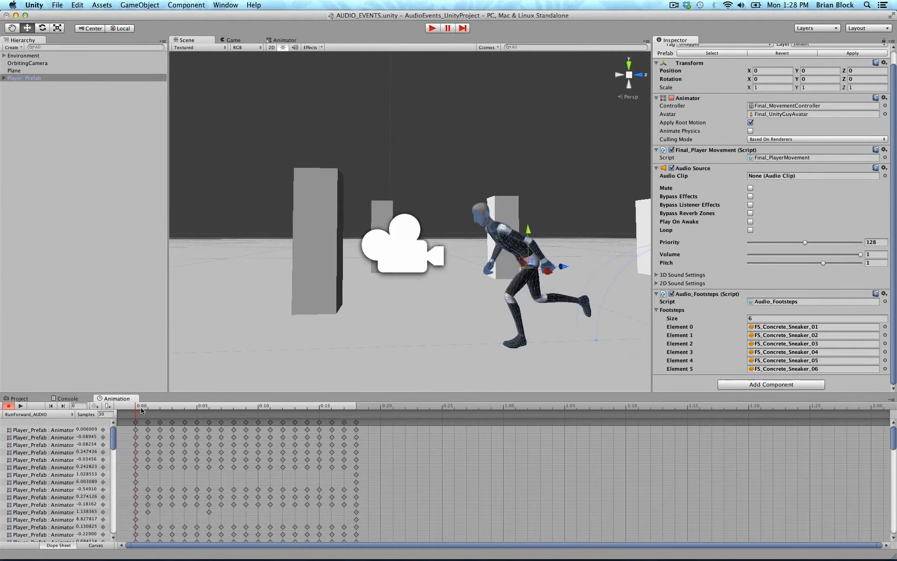
click(108, 407)
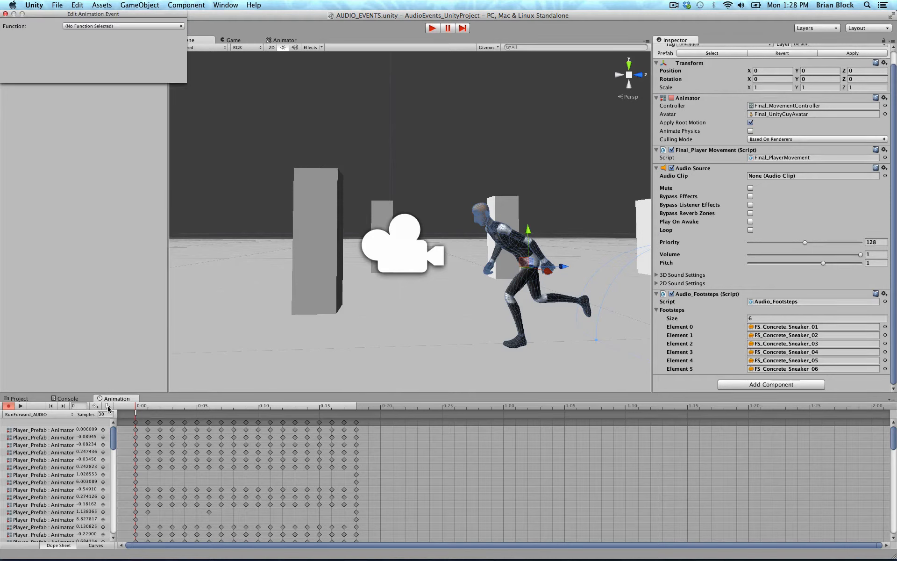
click(91, 27)
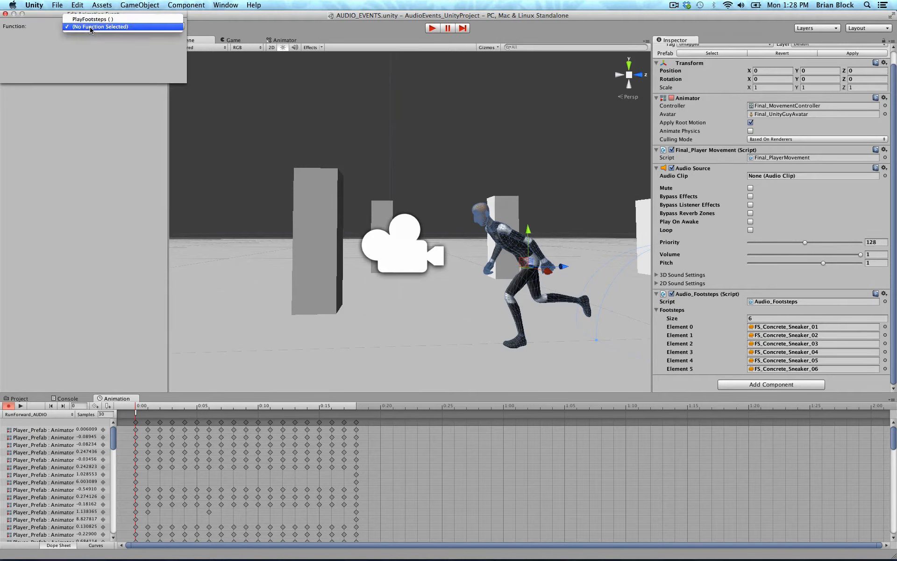
click(116, 20)
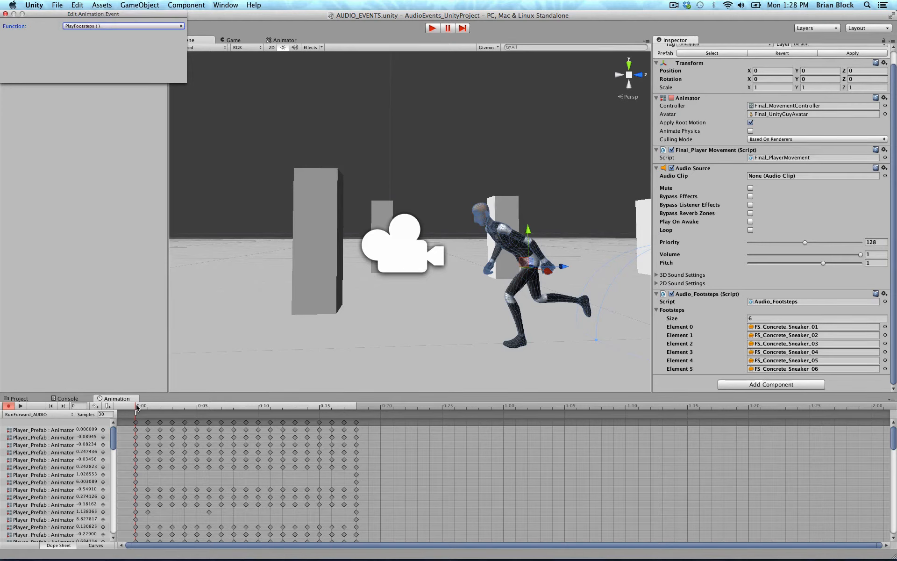
Step: Add a second event calling PlayFootsteps ( ) at frame 10 of RunForward_AUDIO, and end animation recording
drag(140, 406, 258, 423)
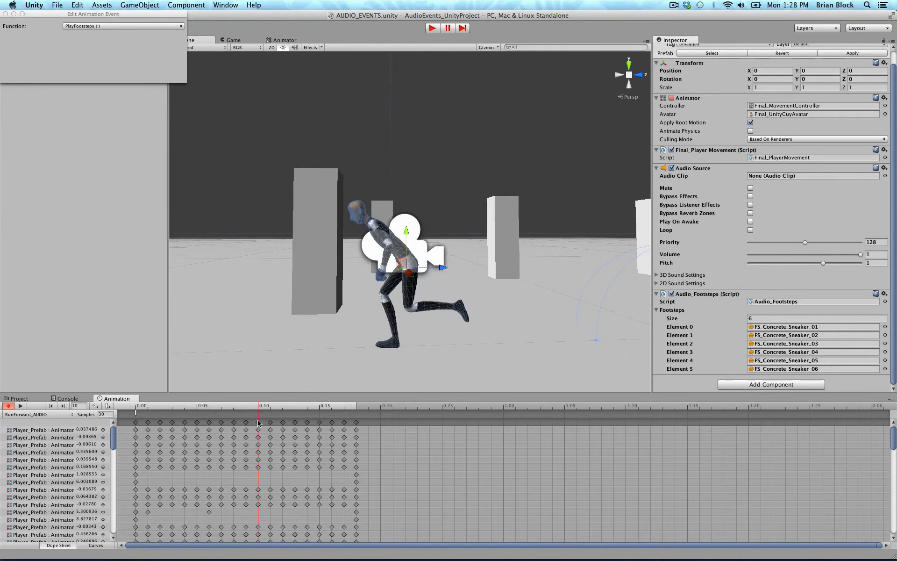
click(108, 406)
click(98, 24)
click(99, 23)
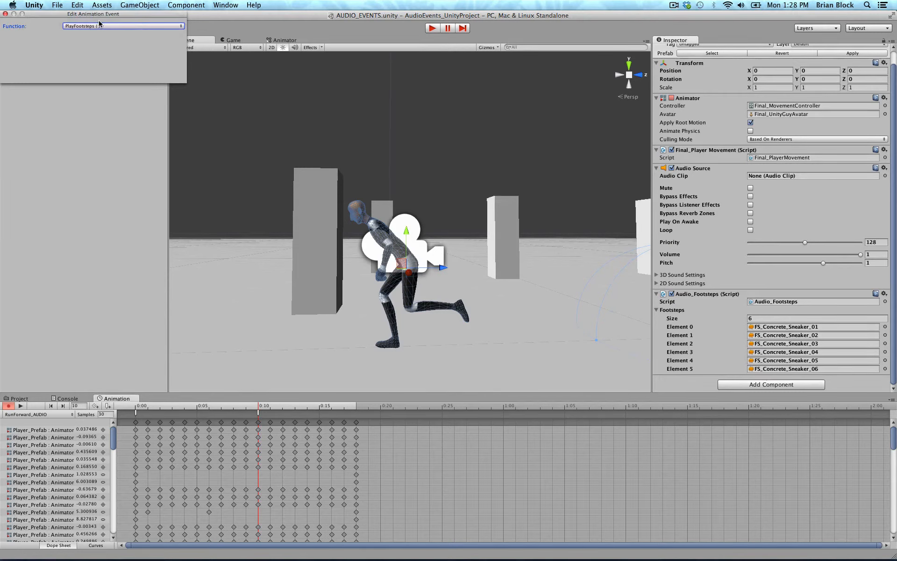
click(5, 13)
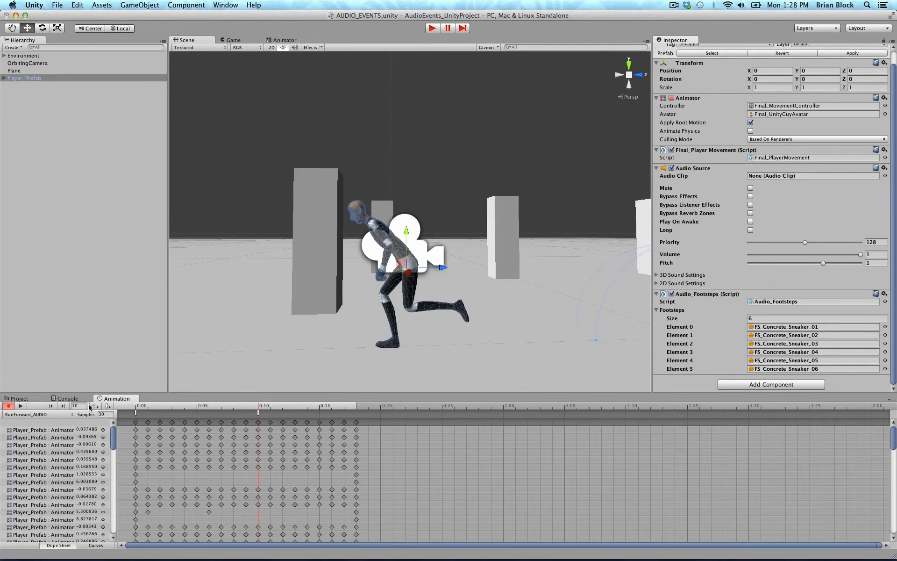
click(9, 407)
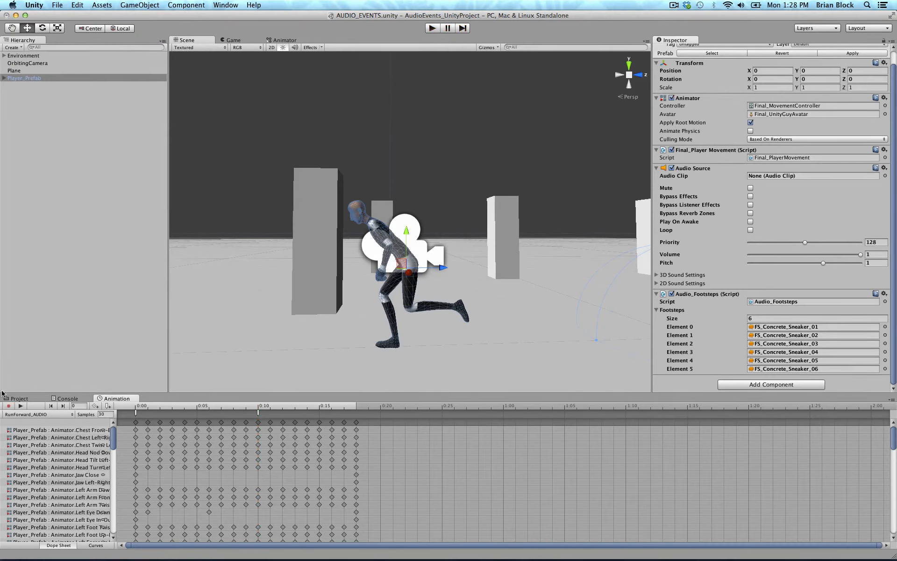
Step: Play the scene, move and turn the character to test the footstep sounds on the run clip, and stop playback
click(431, 29)
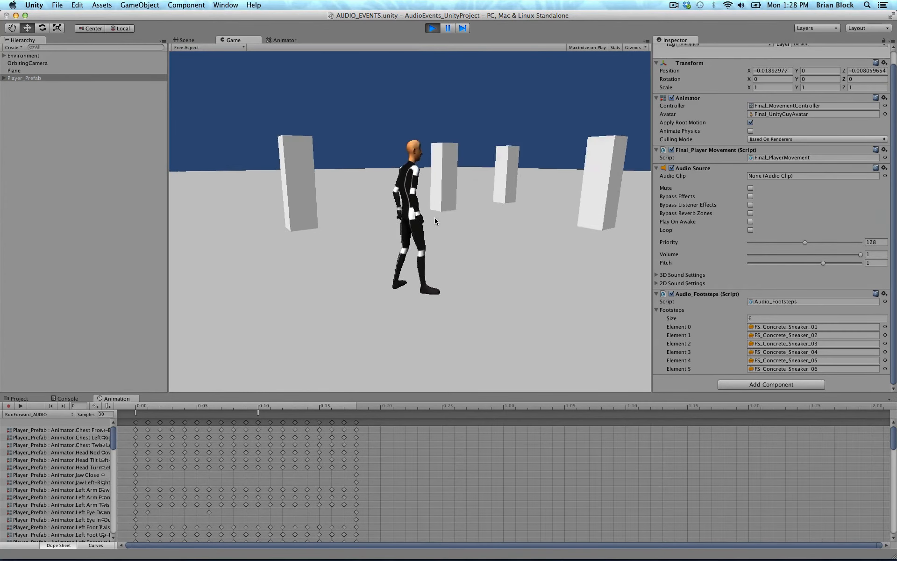
key(w)
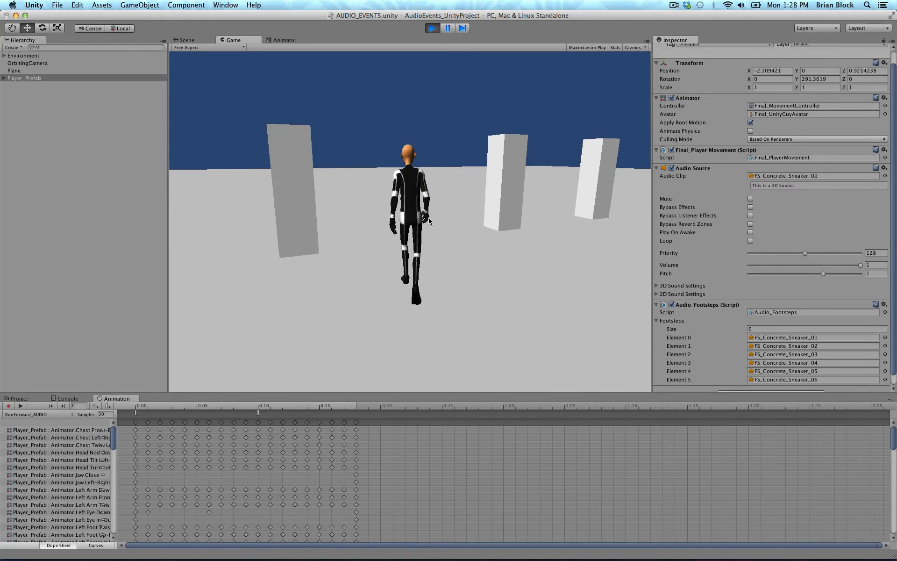
key(d)
key(d)
key(d)
click(432, 31)
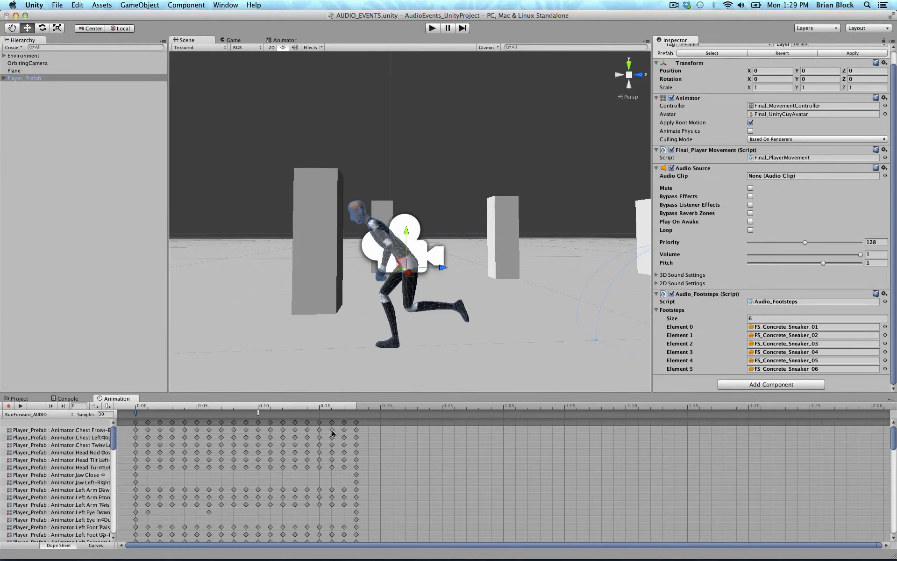
Step: Show the animation curve of a Left Upper Leg property in RunForward_AUDIO and scrub the timeline through the run cycle
click(258, 414)
drag(114, 438, 113, 456)
click(86, 472)
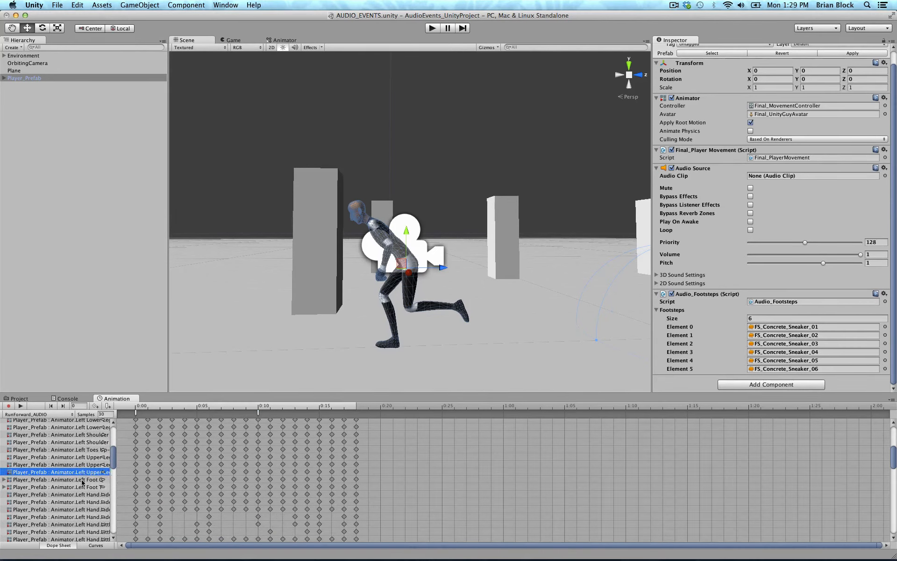
click(80, 487)
click(82, 494)
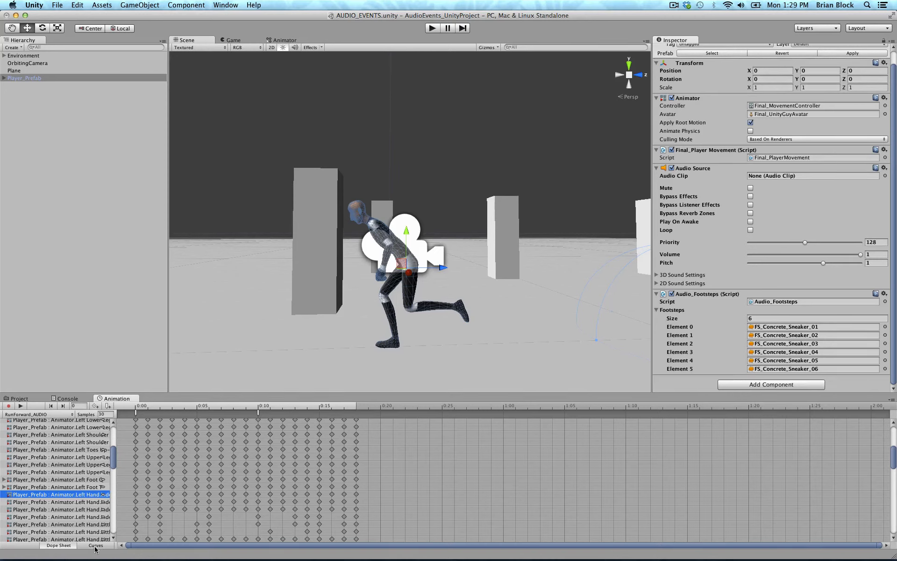
click(95, 547)
click(77, 472)
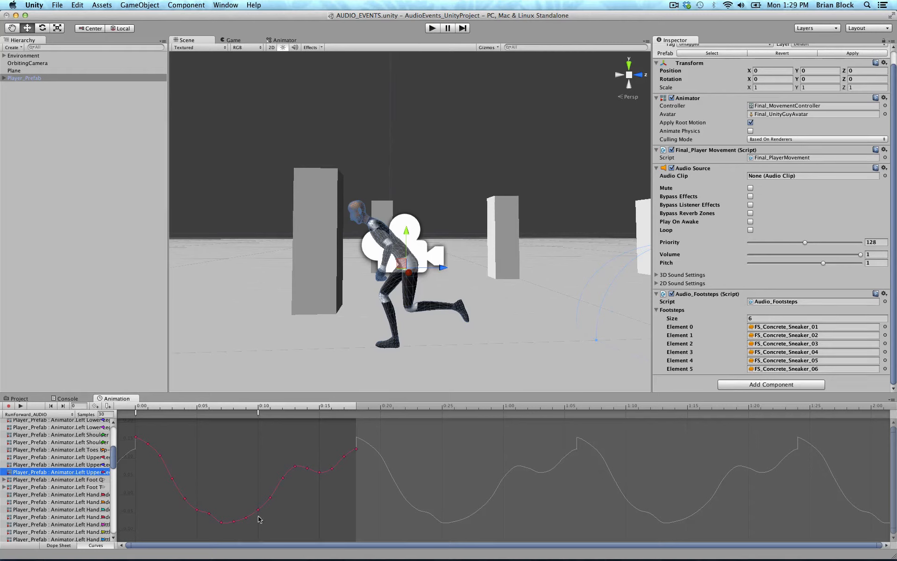
drag(189, 408, 211, 426)
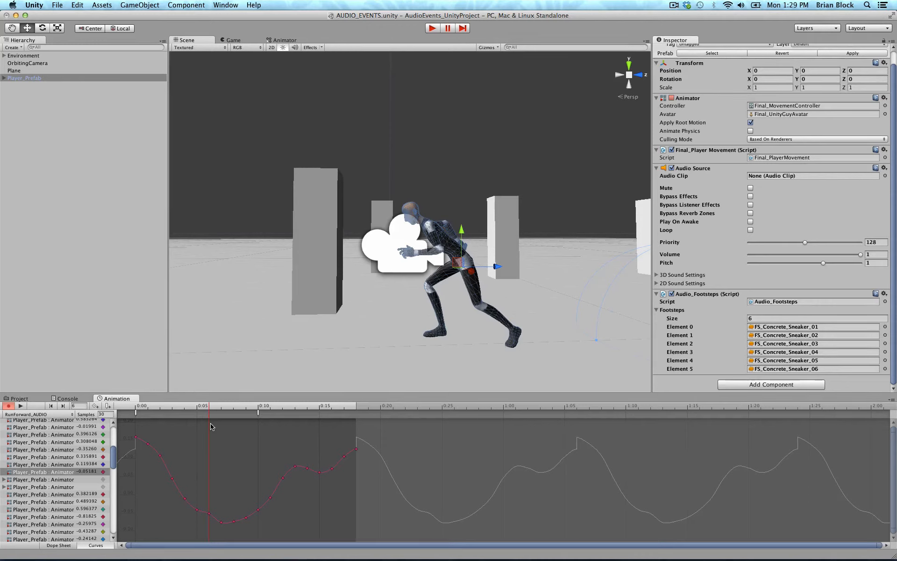
drag(211, 426, 182, 436)
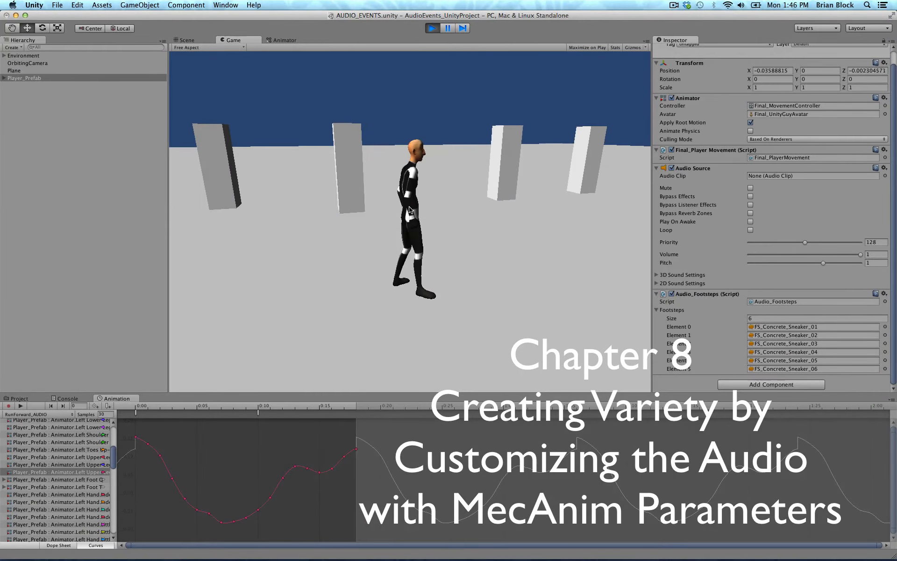
Step: Move the character forward in the playing scene to hear the current footsteps again, and end play mode
key(w)
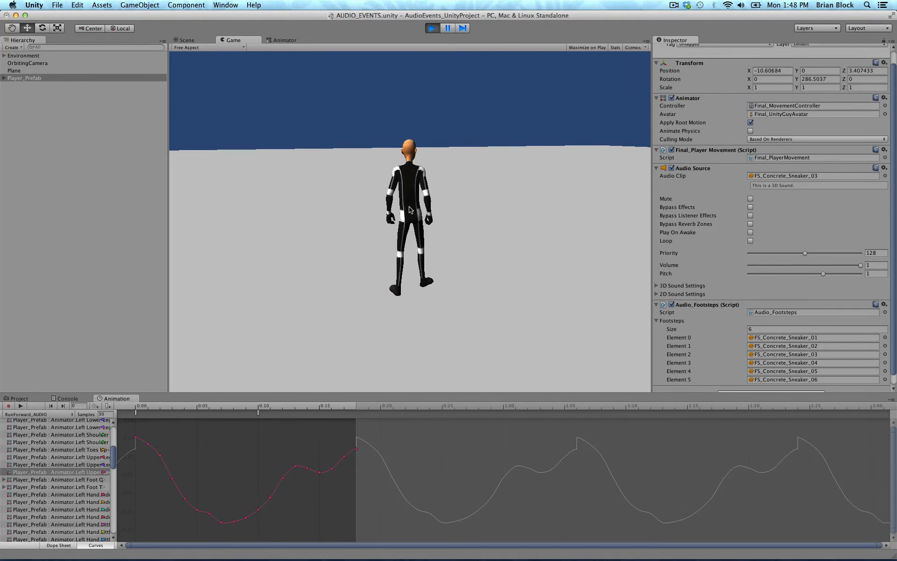
click(432, 28)
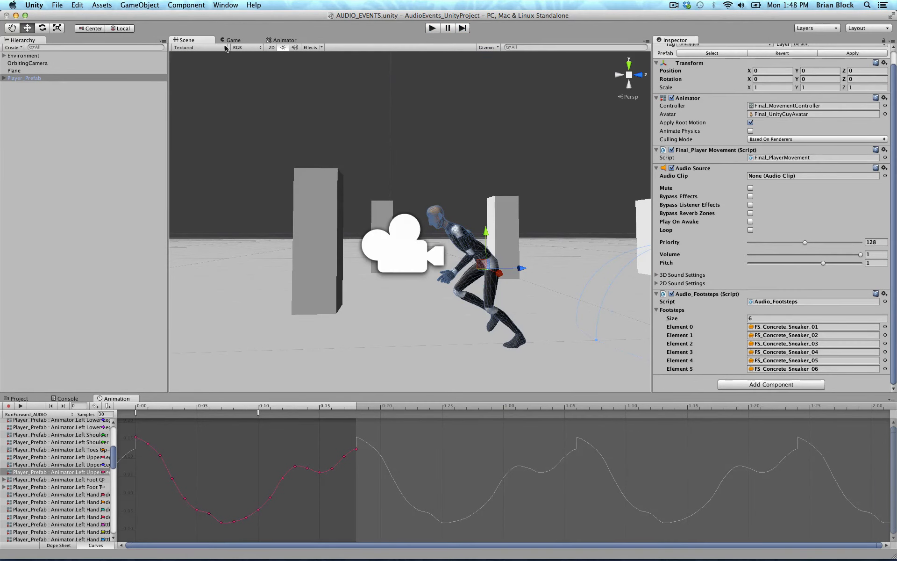
Step: Inspect the MovementState conditions of the Idle to Running and Running to Walking transitions in the Animator state machine
click(289, 41)
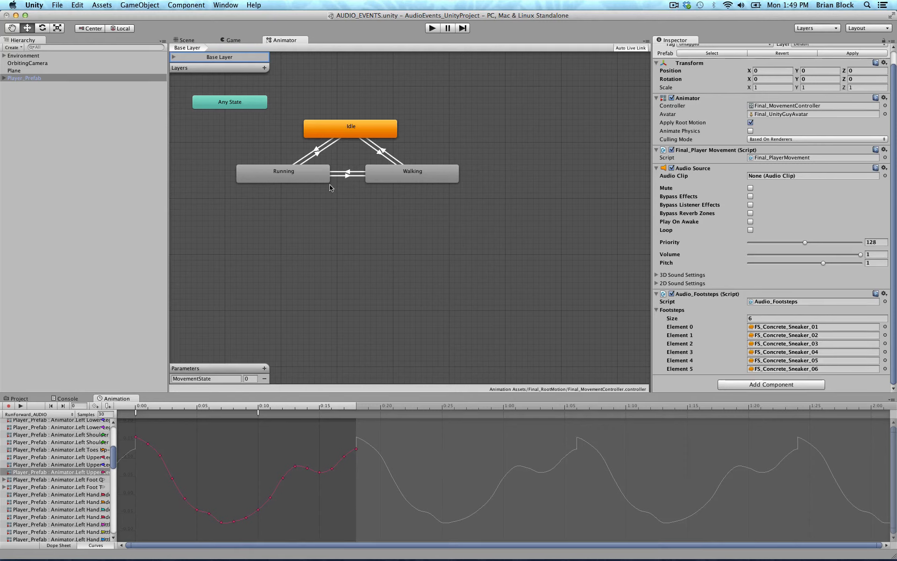
click(316, 152)
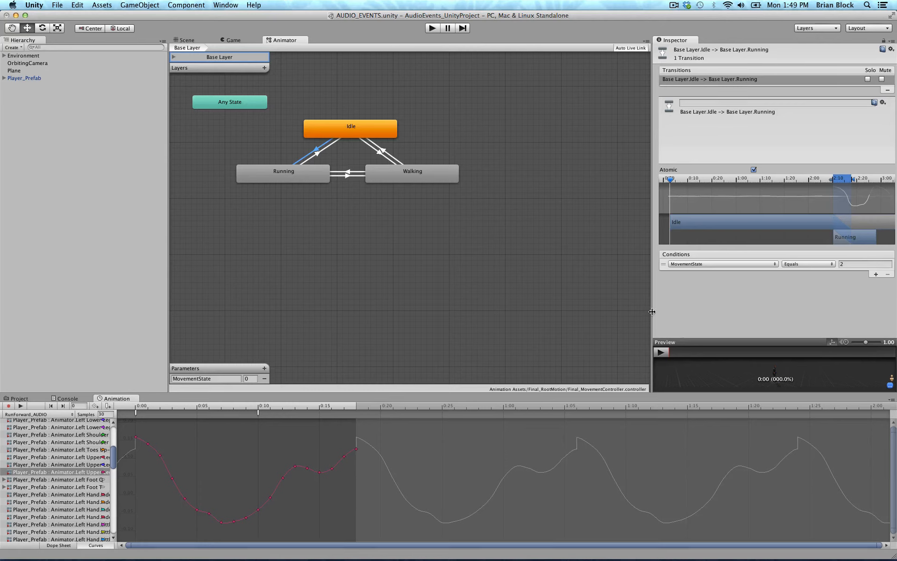
click(347, 178)
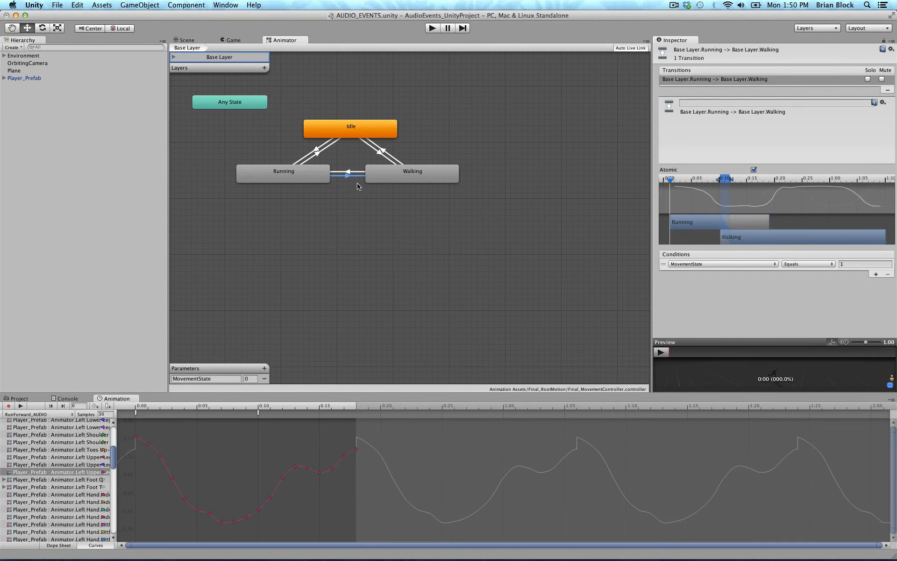